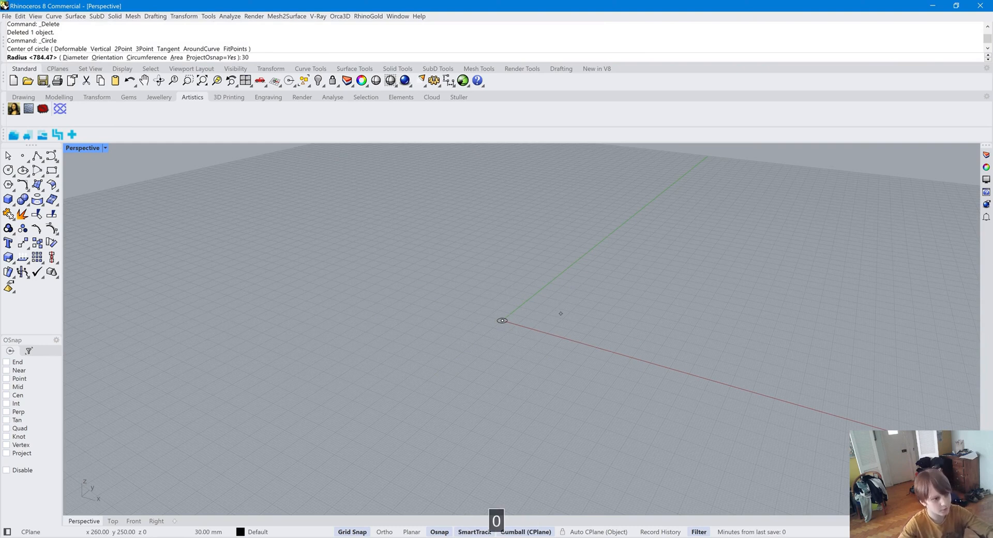
- Draw a circle with a 300 mm radius centred on the origin and select it
{"action": "left_click", "coordinate": [557, 314]}
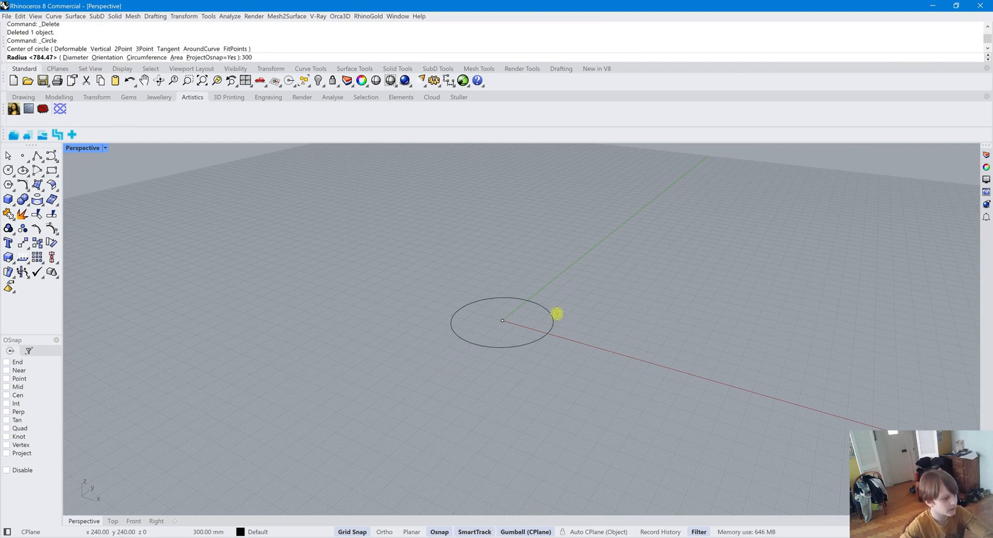
{"action": "key", "text": "Return"}
{"action": "left_click", "coordinate": [556, 314]}
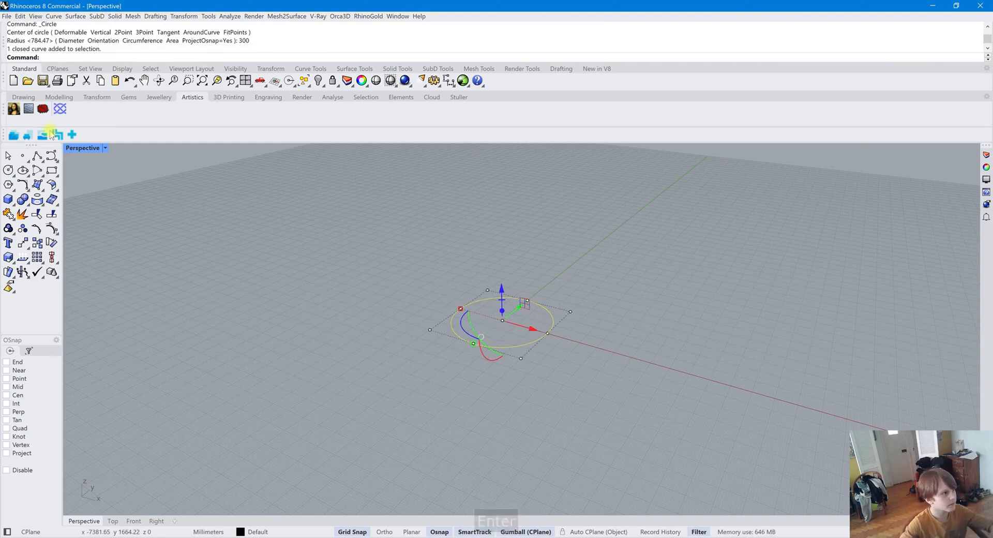
- Extrude the circle 1000 mm upward into an open cylinder and delete the source circle
{"action": "type", "text": "Extrudecrv"}
{"action": "key", "text": "Return"}
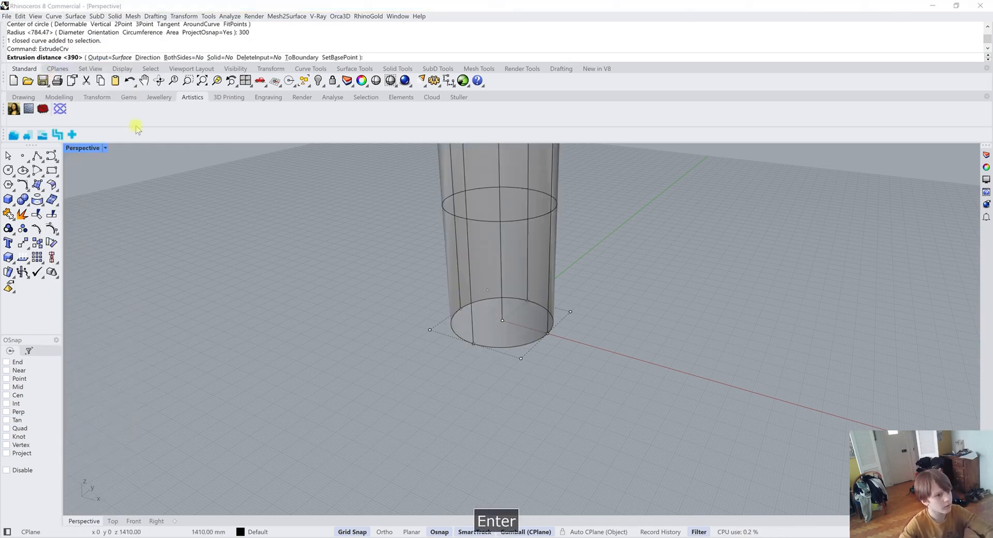
{"action": "type", "text": "100"}
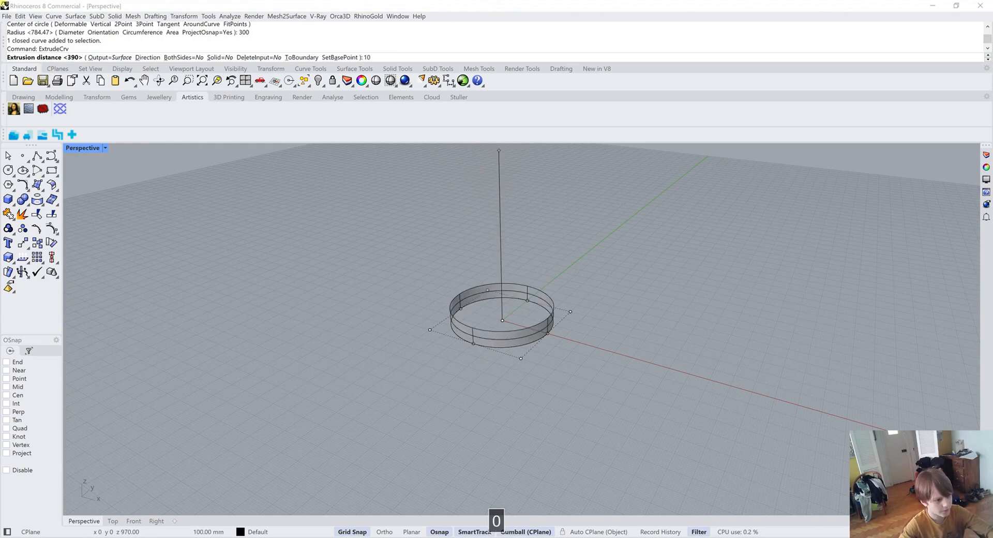
{"action": "key", "text": "Return"}
{"action": "scroll", "coordinate": [581, 352], "scroll_direction": "down", "scroll_amount": 5}
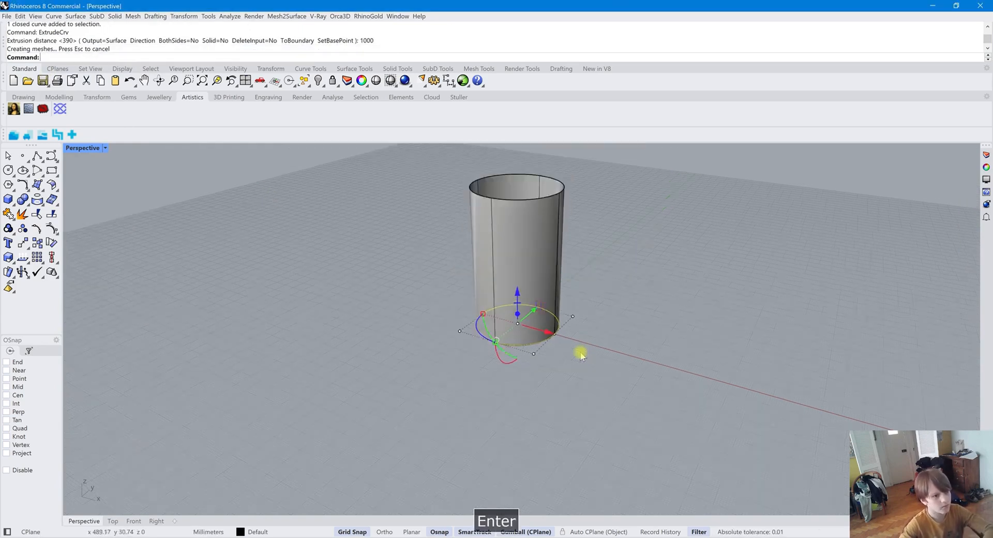
{"action": "key", "text": "BackSpace"}
- Draw a straight polyline across the cylinder's bottom opening, through its centre from edge to edge along the Y axis
{"action": "scroll", "coordinate": [551, 240], "scroll_direction": "up", "scroll_amount": 5}
{"action": "right_click_drag", "start_coordinate": [582, 294], "coordinate": [453, 300]}
{"action": "scroll", "coordinate": [369, 377], "scroll_direction": "up", "scroll_amount": 4}
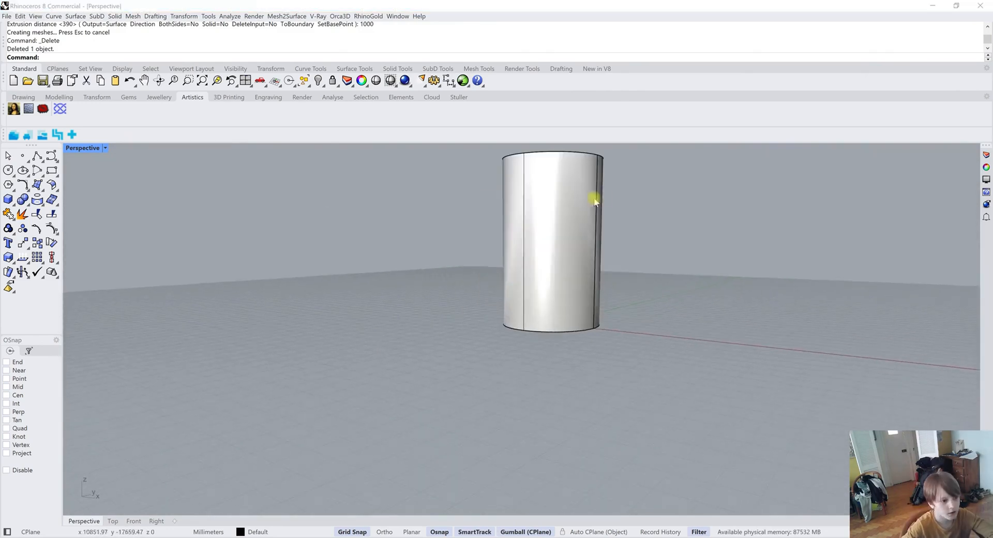
{"action": "right_click_drag", "start_coordinate": [595, 197], "coordinate": [619, 286]}
{"action": "scroll", "coordinate": [618, 286], "scroll_direction": "up", "scroll_amount": 4}
{"action": "left_click", "coordinate": [39, 159]}
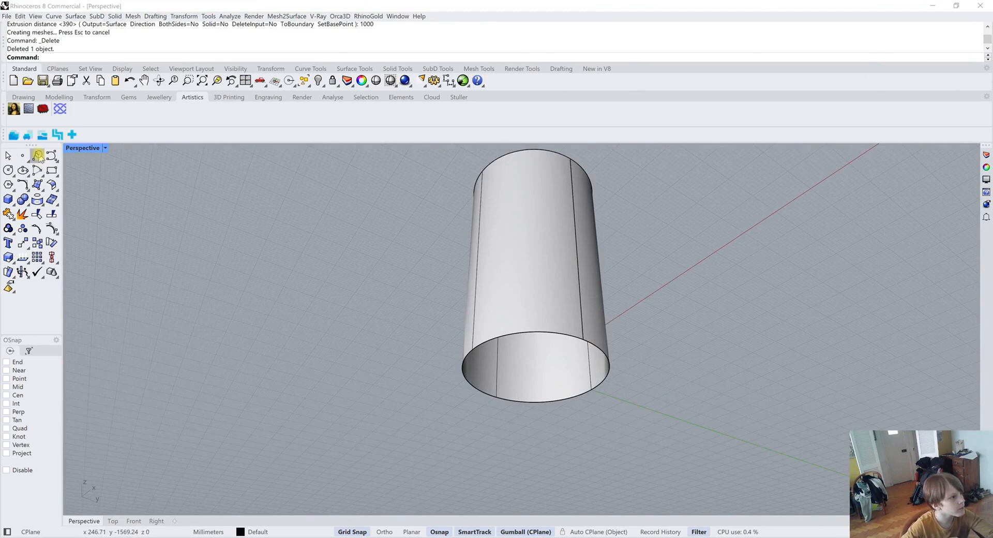
{"action": "scroll", "coordinate": [472, 348], "scroll_direction": "up", "scroll_amount": 6}
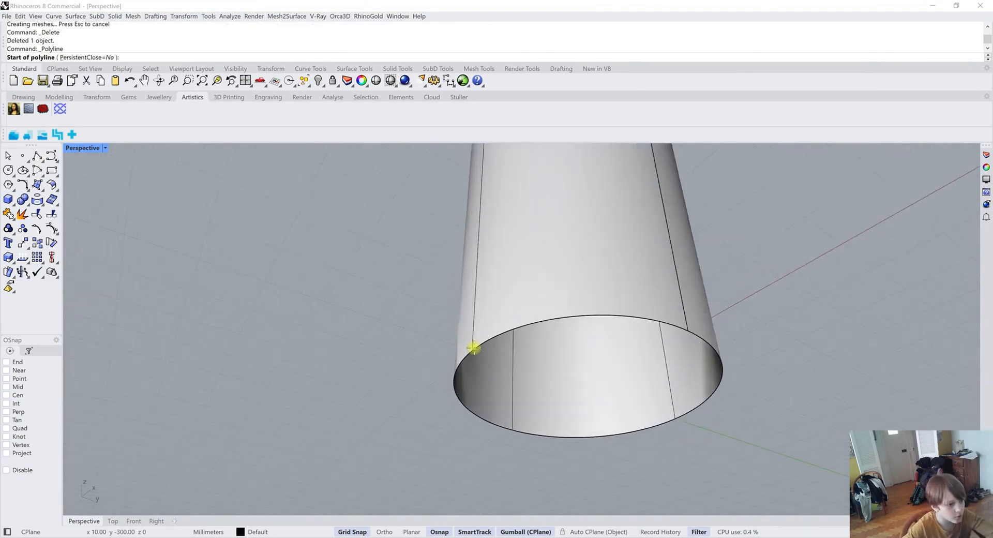
{"action": "left_click", "coordinate": [471, 352]}
{"action": "left_click", "coordinate": [756, 445]}
{"action": "key", "text": "Return"}
{"action": "scroll", "coordinate": [582, 375], "scroll_direction": "down", "scroll_amount": 5}
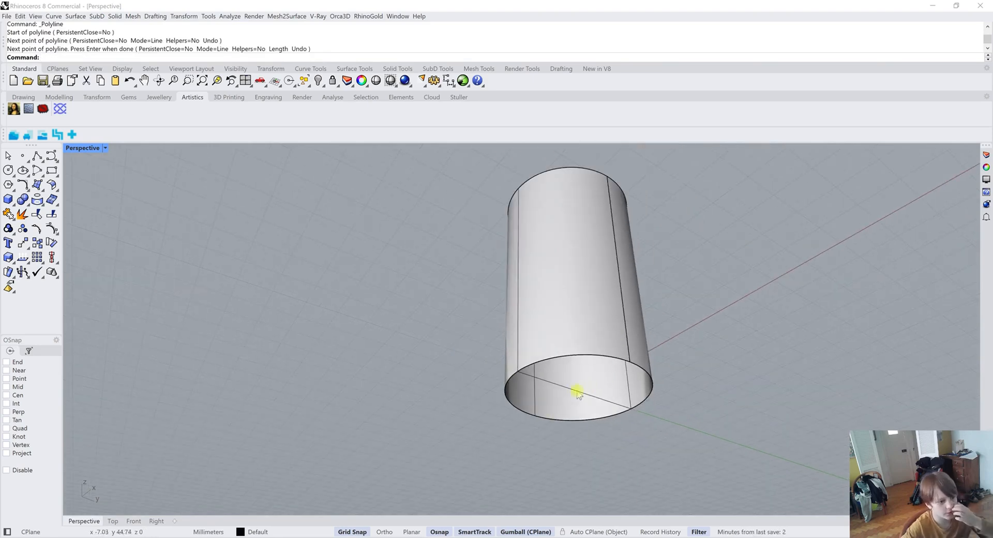
- Enable the End, Near, Point and Mid snaps and draw a 300 mm radius circle in the Front view, centred on the cylinder's base
{"action": "left_click", "coordinate": [22, 170]}
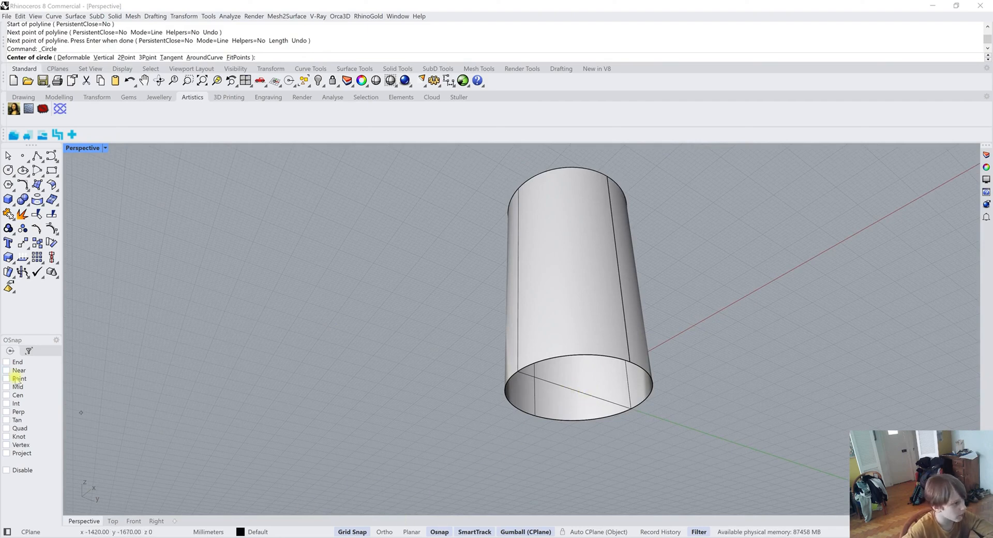
{"action": "left_click", "coordinate": [6, 363]}
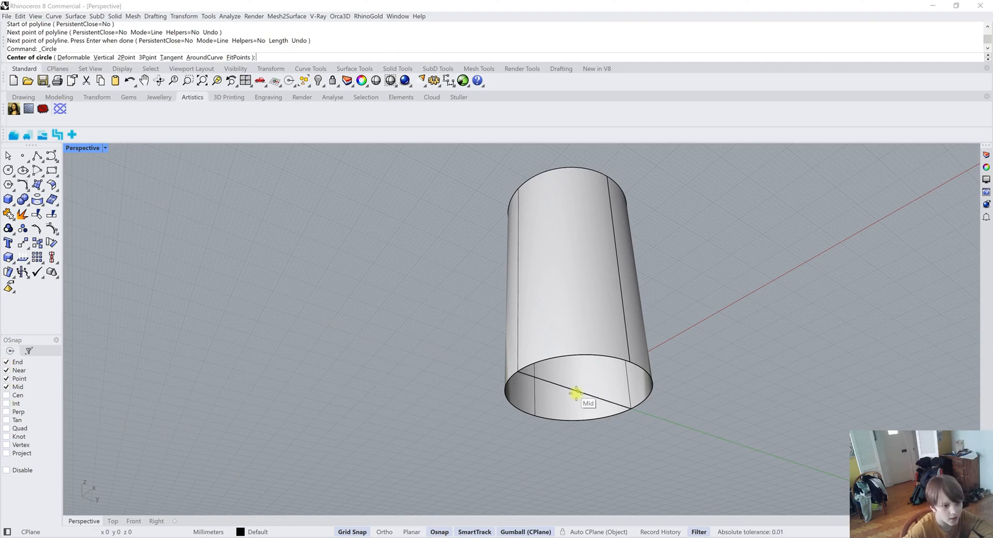
{"action": "left_click", "coordinate": [134, 521]}
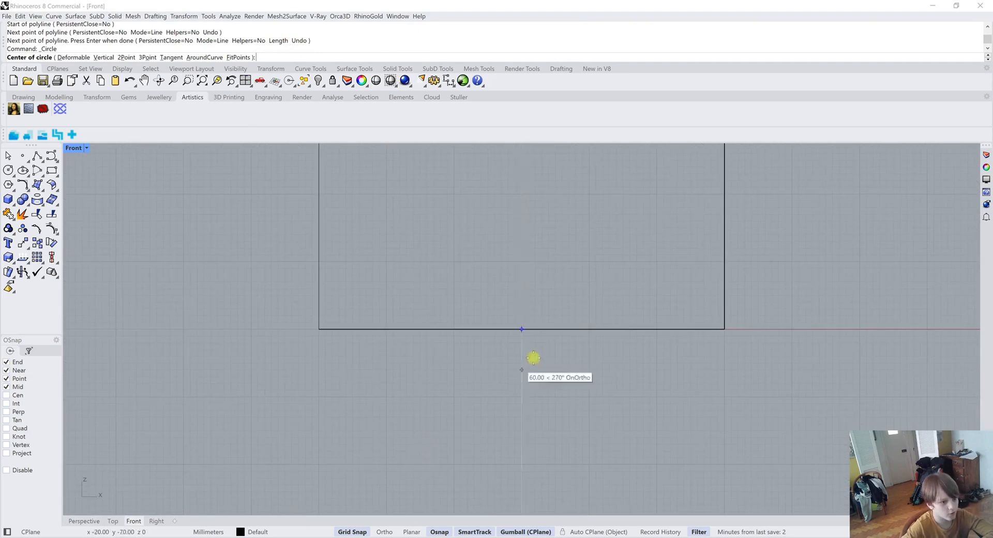
{"action": "left_click", "coordinate": [520, 329]}
{"action": "scroll", "coordinate": [558, 388], "scroll_direction": "down", "scroll_amount": 3}
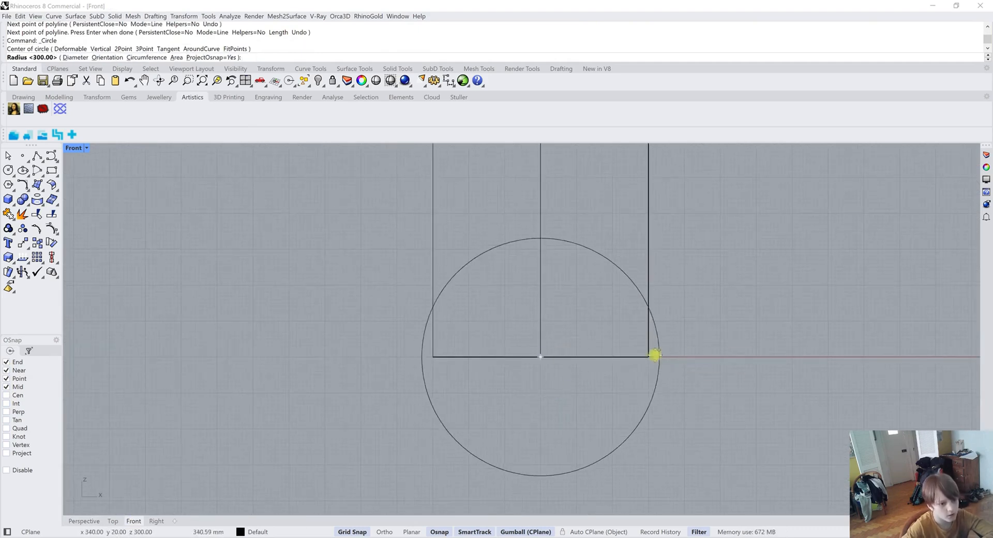
{"action": "left_click", "coordinate": [648, 357]}
- In the Perspective view, move the upright circle from its centre to the midpoint of the line across the cylinder's base
{"action": "left_click", "coordinate": [83, 521]}
{"action": "right_click_drag", "start_coordinate": [623, 414], "coordinate": [600, 372]}
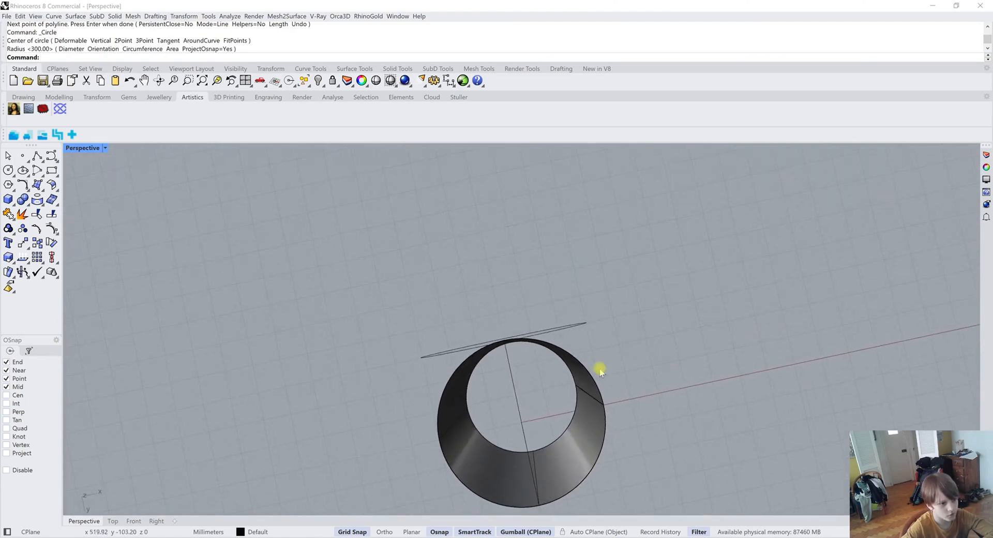
{"action": "left_click", "coordinate": [571, 327]}
{"action": "right_click_drag", "start_coordinate": [572, 328], "coordinate": [470, 259]}
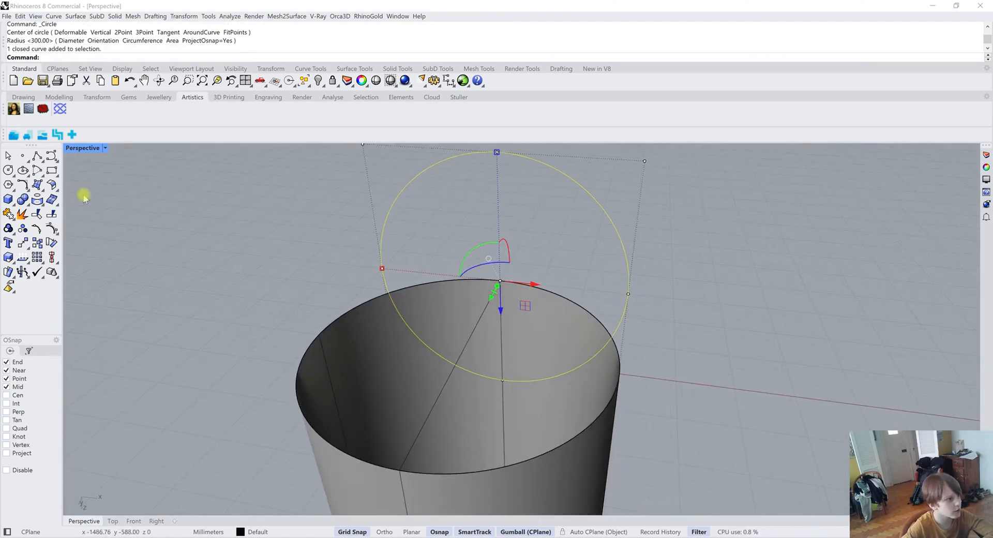
{"action": "left_click", "coordinate": [27, 241]}
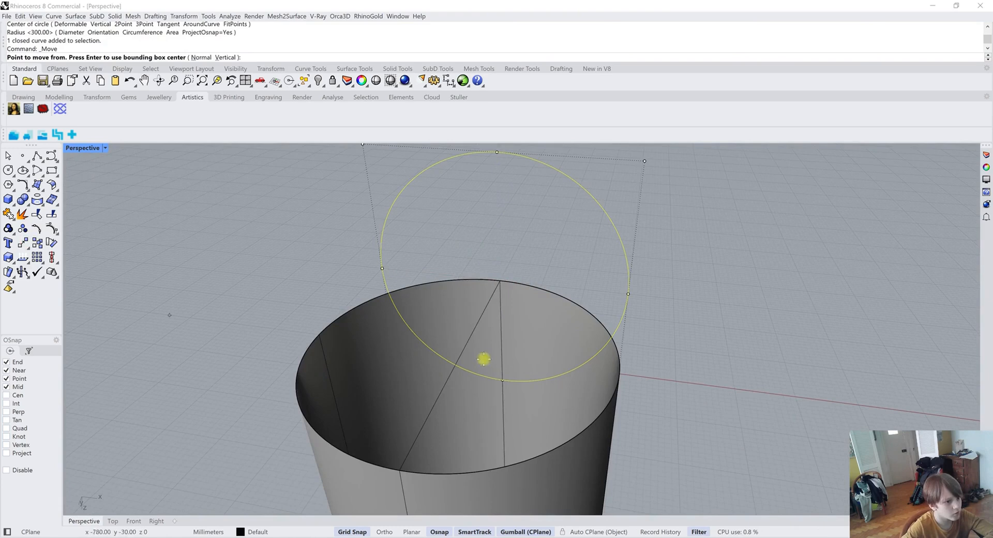
{"action": "left_click", "coordinate": [501, 285]}
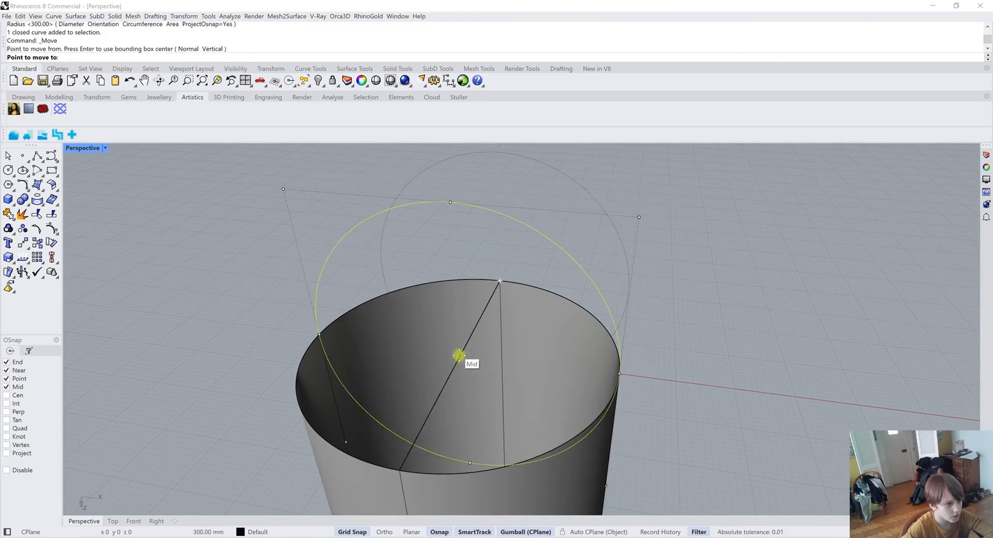
{"action": "left_click", "coordinate": [460, 352]}
- Delete the construction line across the cylinder's bottom opening
{"action": "right_click_drag", "start_coordinate": [666, 306], "coordinate": [668, 394]}
{"action": "left_click", "coordinate": [495, 417]}
{"action": "key", "text": "BackSpace"}
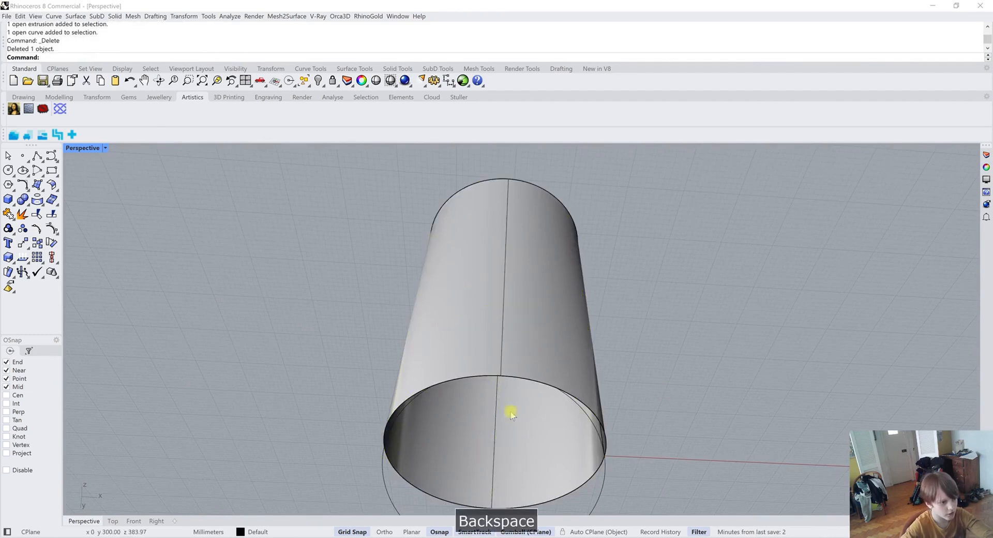
- Extrude the upright circle 500 mm with BothSides set to Yes and delete the source circle
{"action": "right_click_drag", "start_coordinate": [510, 413], "coordinate": [587, 406]}
{"action": "left_click", "coordinate": [513, 411]}
{"action": "type", "text": "Ex"}
{"action": "key", "text": "Return"}
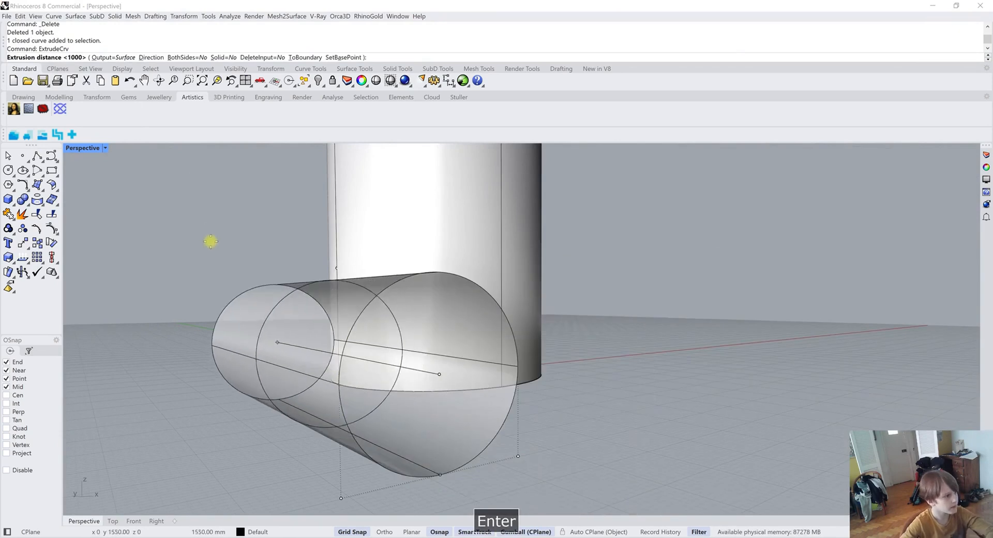
{"action": "left_click", "coordinate": [185, 58]}
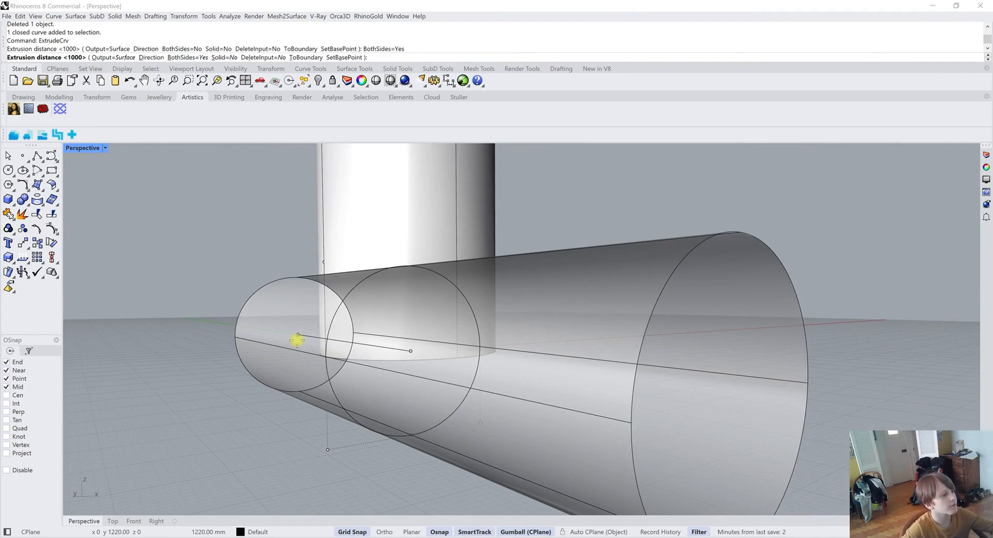
{"action": "type", "text": "500"}
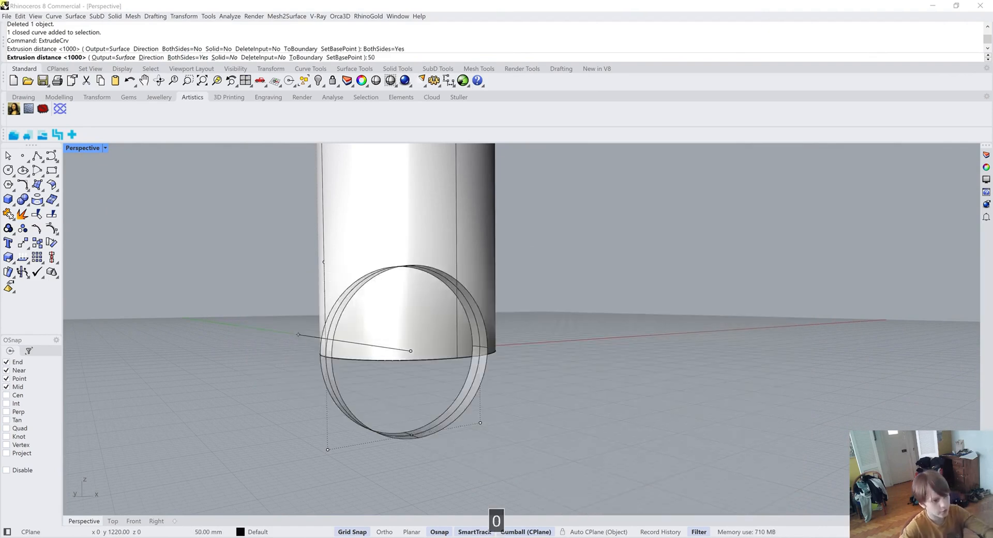
{"action": "key", "text": "Return"}
{"action": "scroll", "coordinate": [295, 335], "scroll_direction": "down", "scroll_amount": 5}
{"action": "right_click_drag", "start_coordinate": [315, 361], "coordinate": [366, 361]}
{"action": "key", "text": "BackSpace"}
{"action": "scroll", "coordinate": [461, 359], "scroll_direction": "down", "scroll_amount": 3}
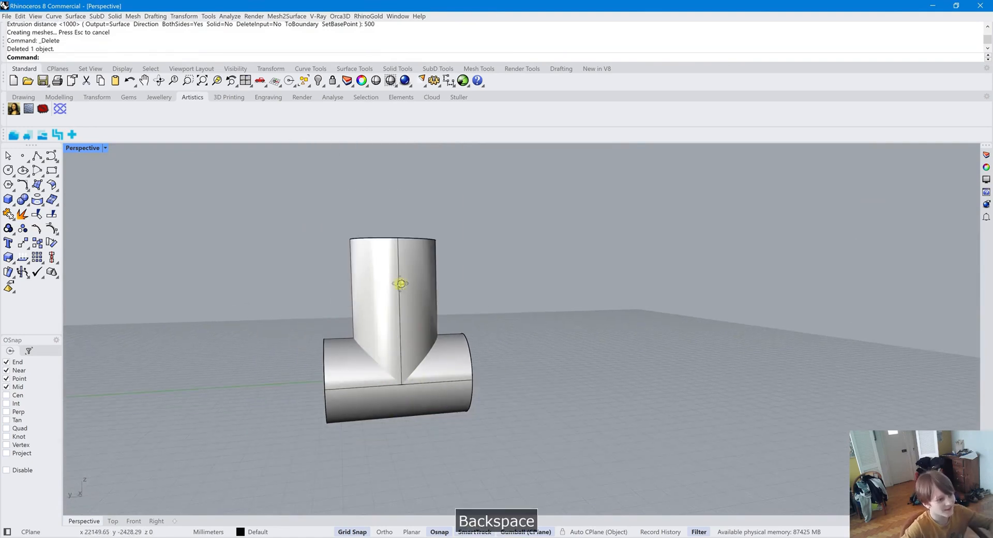
- Undo the circle deletion and the 500 mm extrusion
{"action": "right_click_drag", "start_coordinate": [401, 284], "coordinate": [388, 414]}
{"action": "key", "text": "ctrl+z"}
{"action": "key", "text": "ctrl+z"}
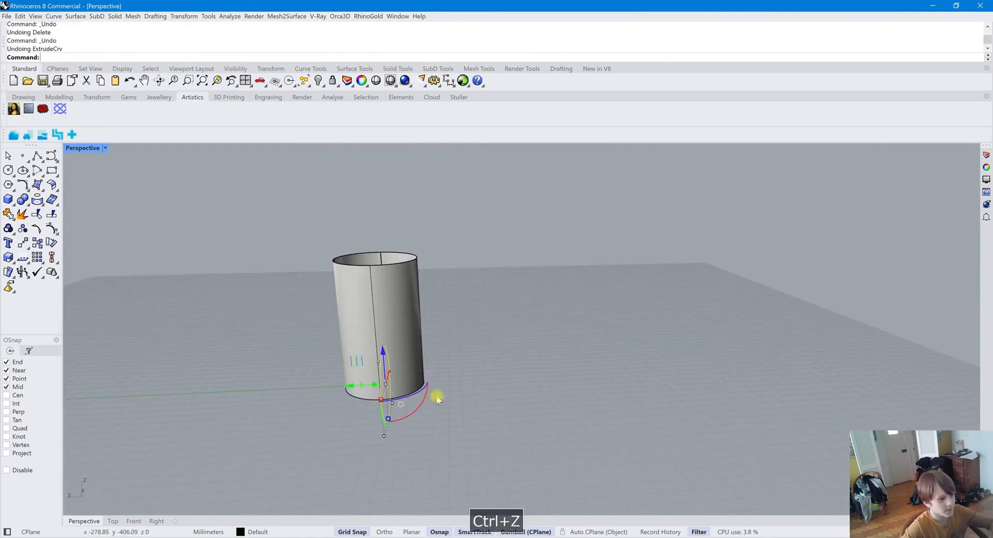
- Extrude the upright circle 1000 mm to both sides into a horizontal cylinder and delete the source circle
{"action": "type", "text": "ExtrudeCrv"}
{"action": "key", "text": "Return"}
{"action": "type", "text": "1000"}
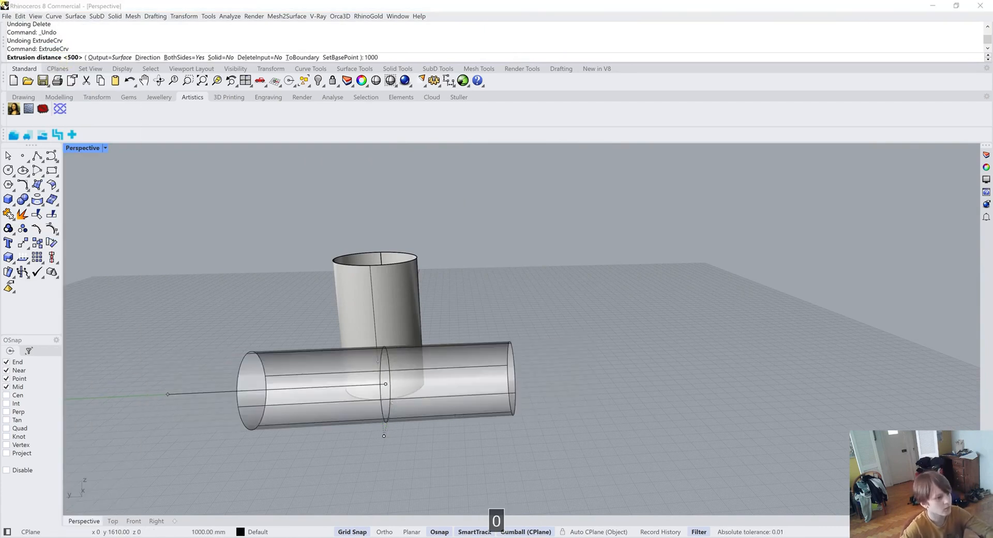
{"action": "key", "text": "Return"}
{"action": "key", "text": "BackSpace"}
{"action": "mouse_move", "coordinate": [371, 326]}
{"action": "right_mouse_down"}
{"action": "mouse_move", "coordinate": [386, 315]}
{"action": "mouse_move", "coordinate": [377, 317]}
{"action": "mouse_move", "coordinate": [382, 332]}
{"action": "right_mouse_up"}
{"action": "scroll", "coordinate": [386, 332], "scroll_direction": "up", "scroll_amount": 5}
{"action": "right_click_drag", "start_coordinate": [423, 362], "coordinate": [366, 433]}
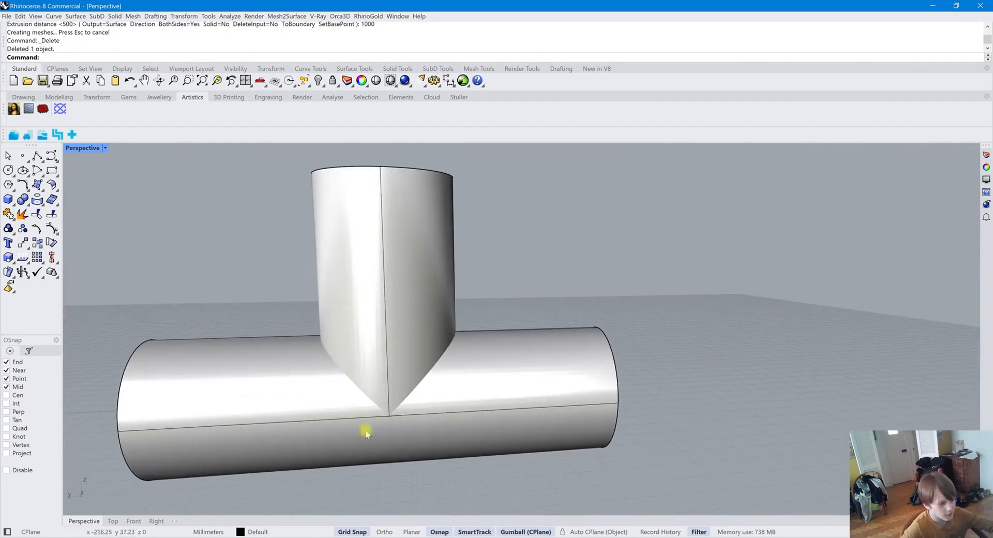
- In the Right view, draw a horizontal line across the vertical cylinder about 610 mm above the origin and shift it to overhang both sides
{"action": "left_click", "coordinate": [133, 521]}
{"action": "scroll", "coordinate": [451, 414], "scroll_direction": "down", "scroll_amount": 5}
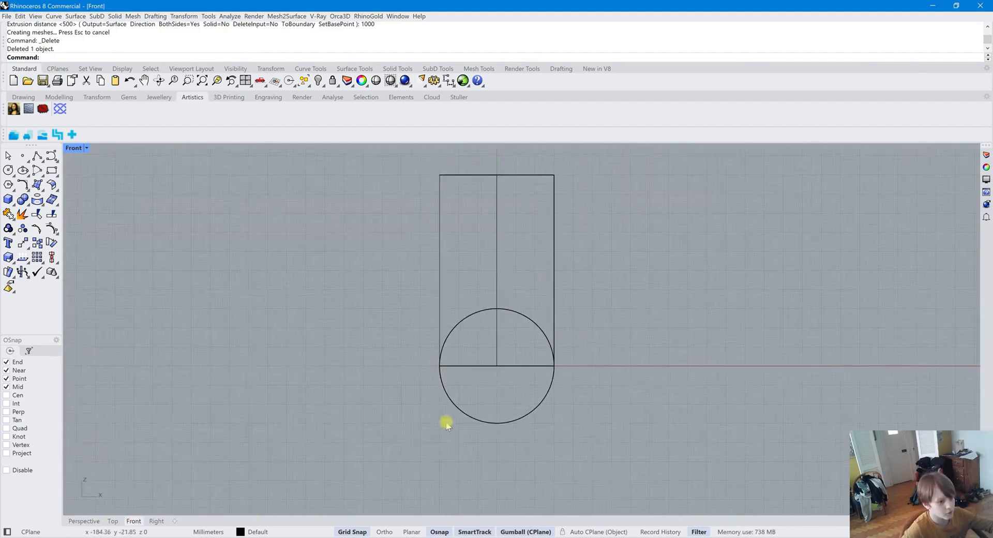
{"action": "left_click", "coordinate": [150, 520]}
{"action": "scroll", "coordinate": [466, 390], "scroll_direction": "down", "scroll_amount": 6}
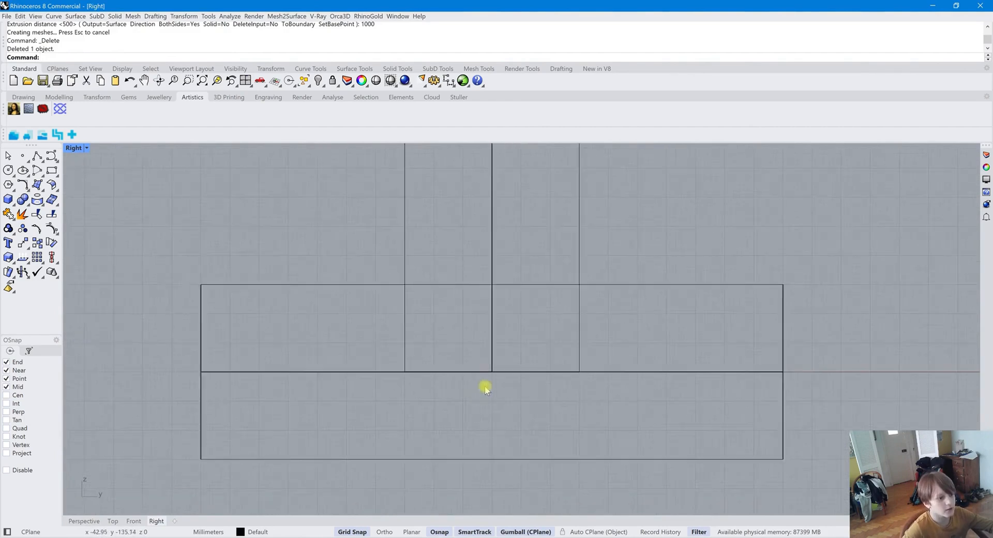
{"action": "left_click", "coordinate": [37, 157]}
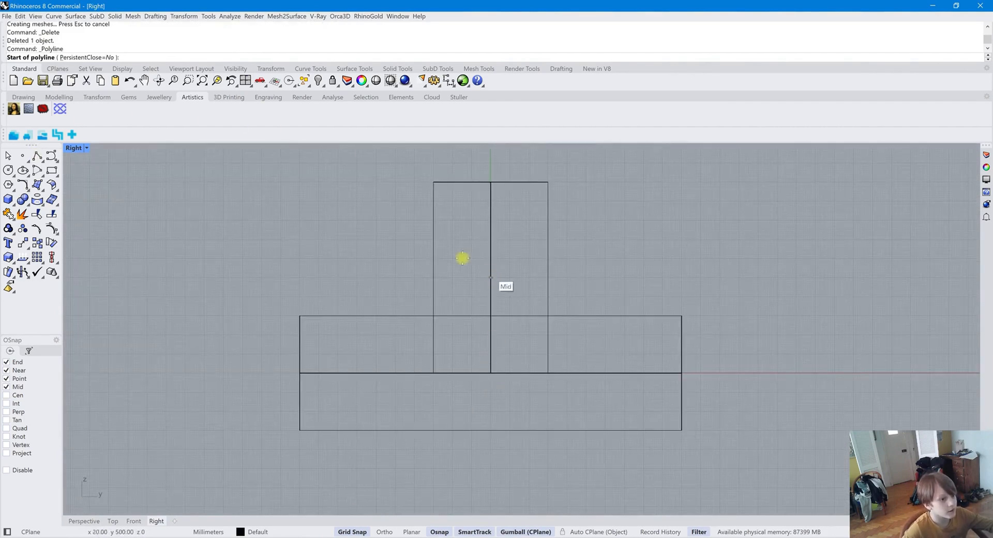
{"action": "left_click", "coordinate": [432, 257]}
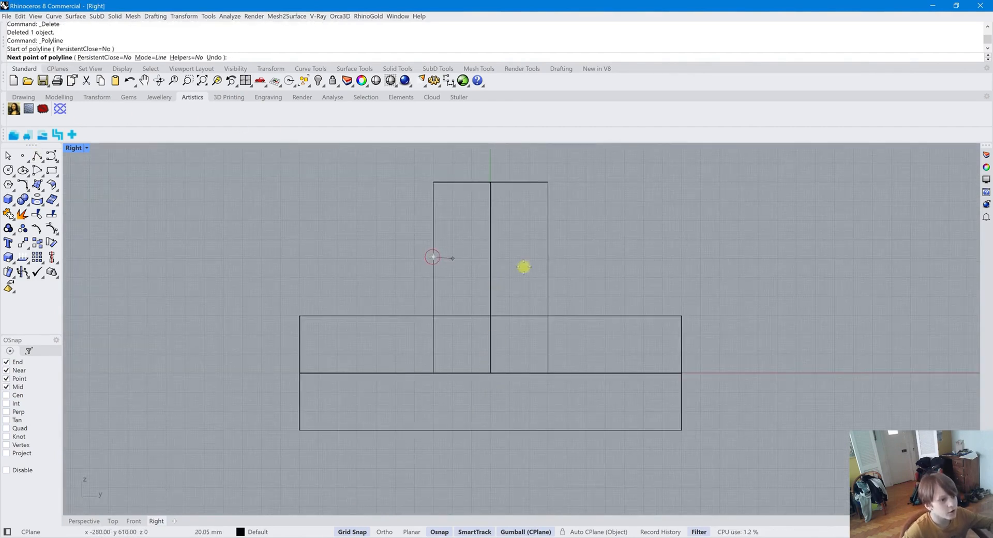
{"action": "left_click", "coordinate": [598, 257], "text": "shift"}
{"action": "right_click", "coordinate": [532, 277]}
{"action": "left_click", "coordinate": [506, 257]}
{"action": "left_click_drag", "start_coordinate": [546, 253], "coordinate": [525, 254]}
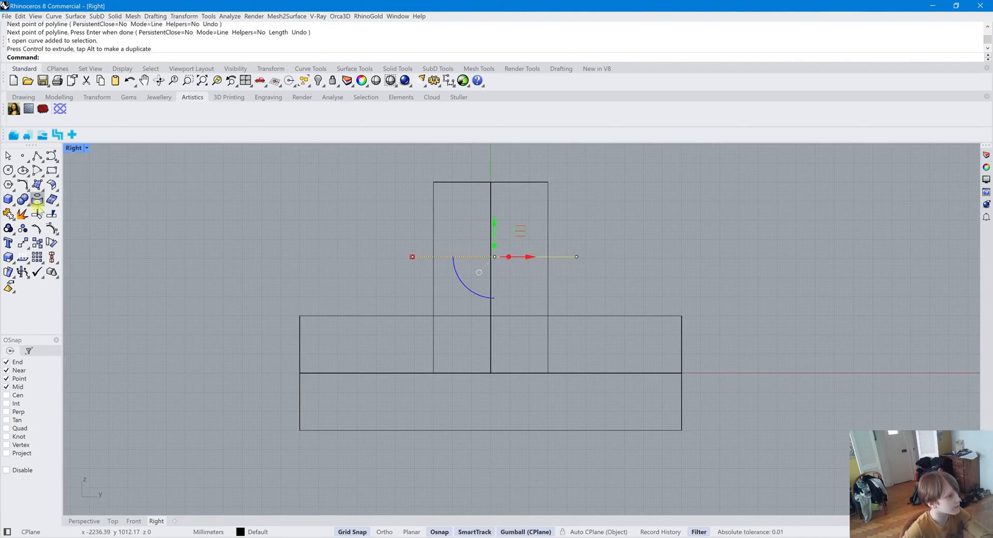
- Trim away the part of the vertical cylinder below the horizontal line and delete the cutting line
{"action": "left_click", "coordinate": [38, 203]}
{"action": "left_click", "coordinate": [434, 269]}
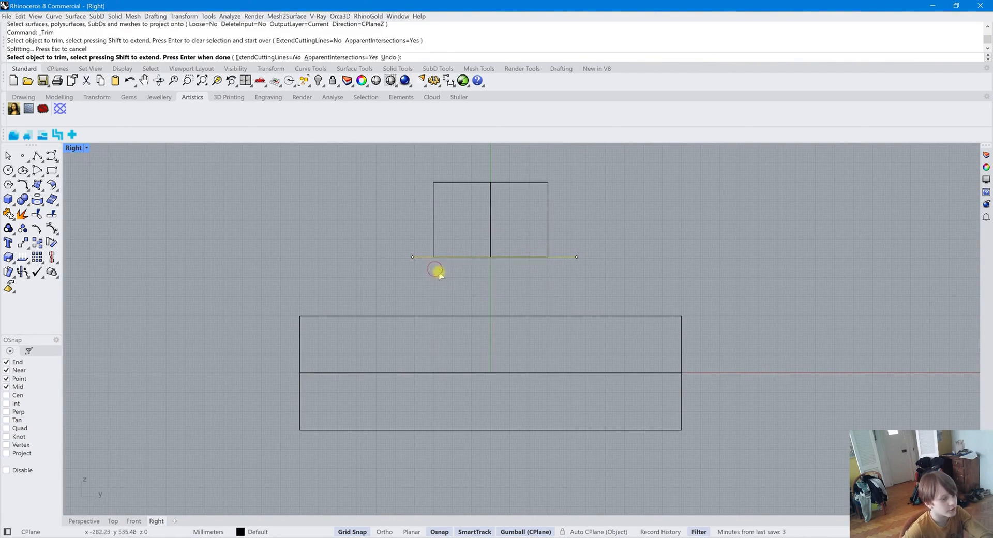
{"action": "key", "text": "Escape"}
{"action": "key", "text": "BackSpace"}
{"action": "scroll", "coordinate": [507, 327], "scroll_direction": "down", "scroll_amount": 3}
{"action": "scroll", "coordinate": [464, 313], "scroll_direction": "up", "scroll_amount": 2}
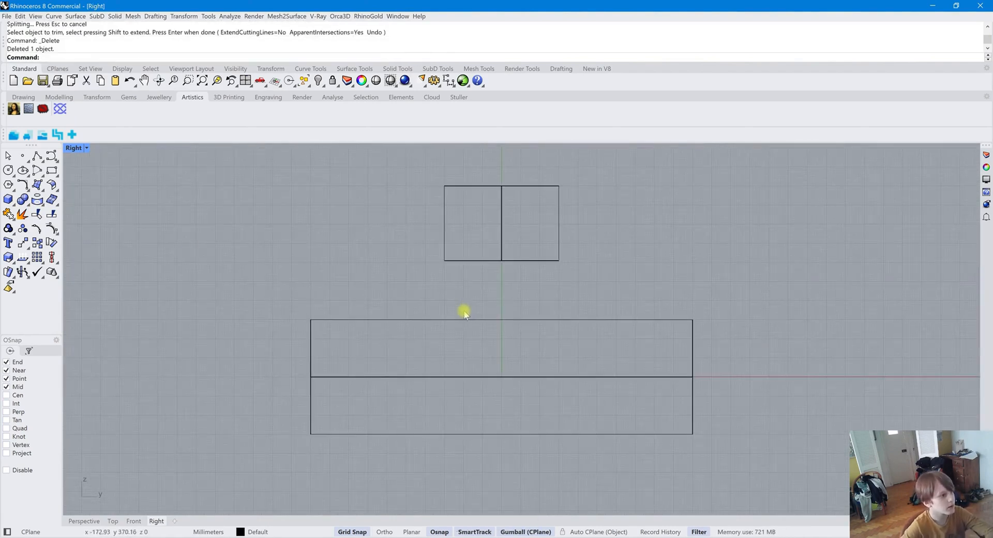
{"action": "left_click", "coordinate": [8, 170]}
{"action": "left_click", "coordinate": [501, 319]}
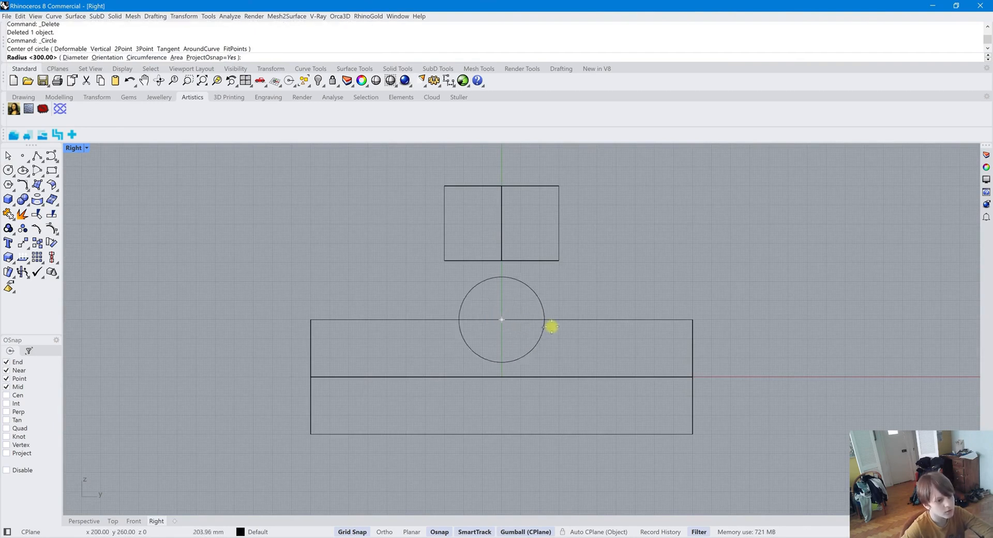
{"action": "key", "text": "Escape"}
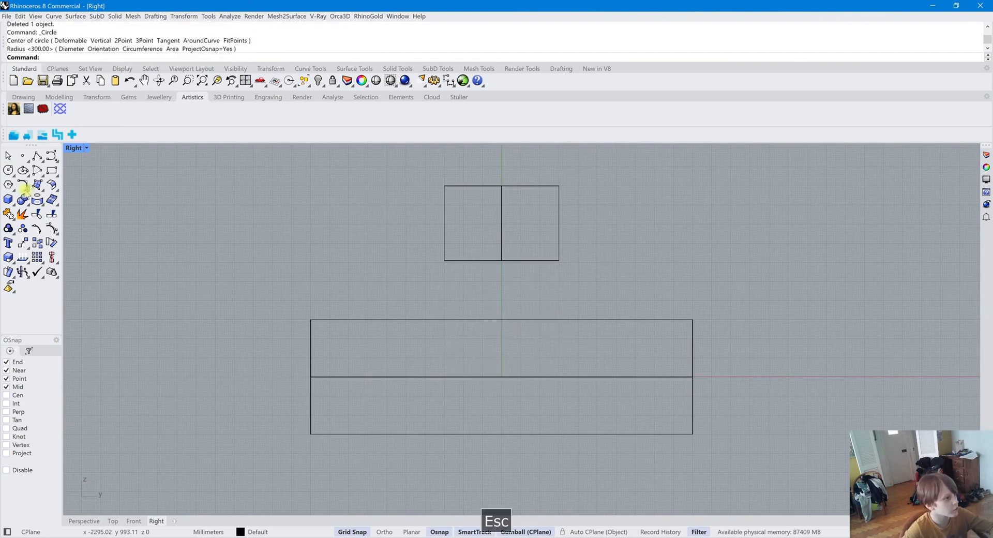
{"action": "left_click", "coordinate": [9, 170]}
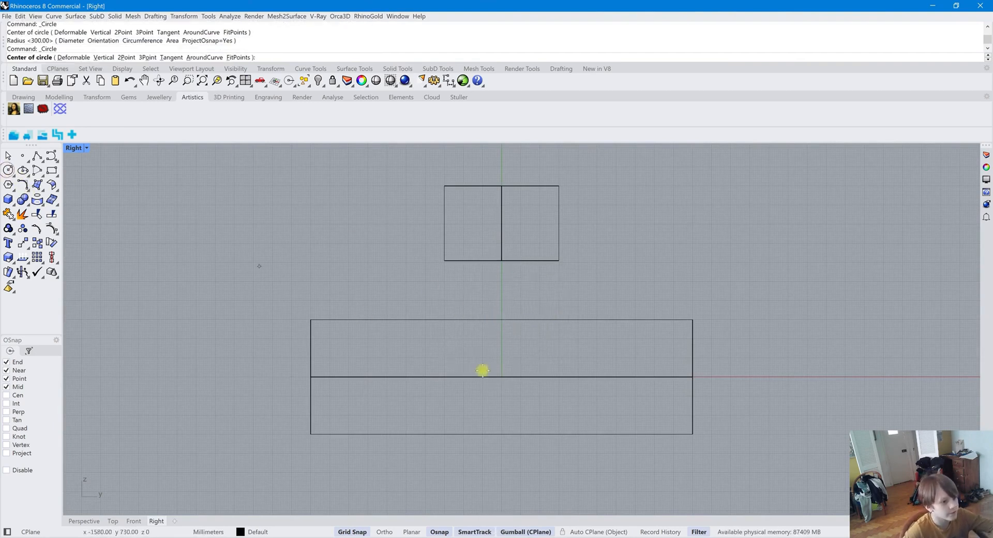
{"action": "left_click", "coordinate": [504, 318]}
{"action": "key", "text": "Escape"}
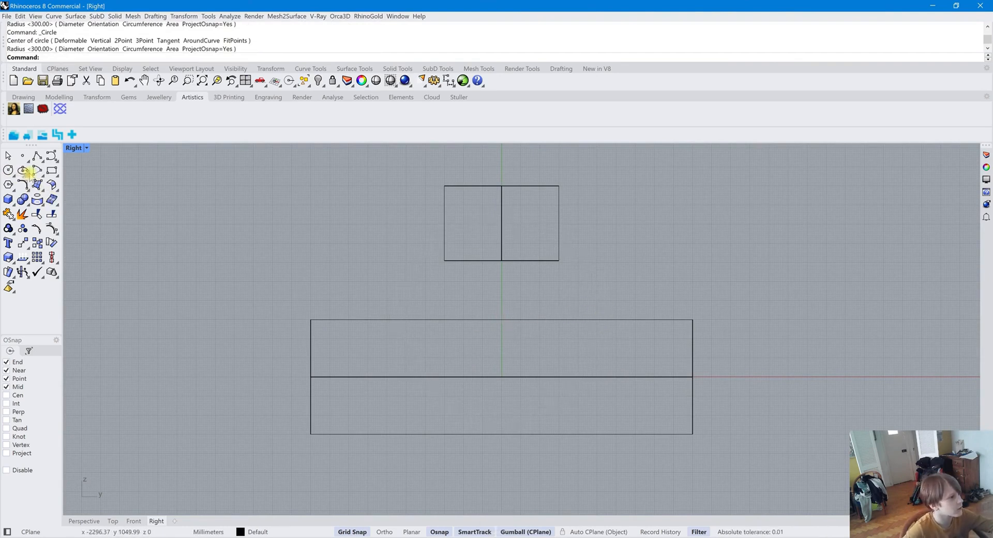
- Draw an ellipse about 1040 mm wide and 580 mm high, centred on the midpoint of the horizontal cylinder's upper edge
{"action": "left_click", "coordinate": [24, 170]}
{"action": "left_click", "coordinate": [501, 319]}
{"action": "left_click", "coordinate": [600, 319]}
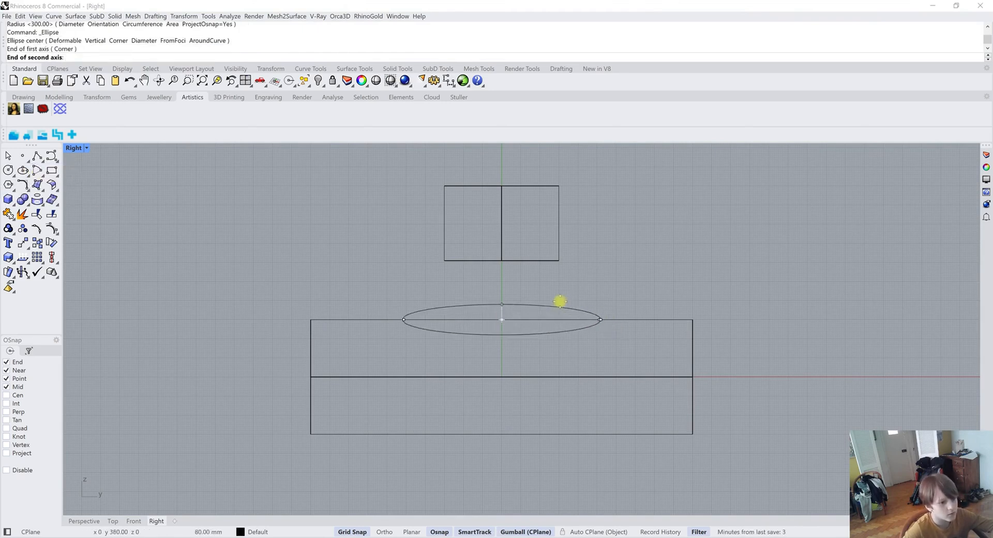
{"action": "left_click", "coordinate": [552, 265]}
- Trim away the part of the horizontal cylinder inside the ellipse and delete the ellipse
{"action": "left_click", "coordinate": [566, 282]}
{"action": "left_click", "coordinate": [22, 214]}
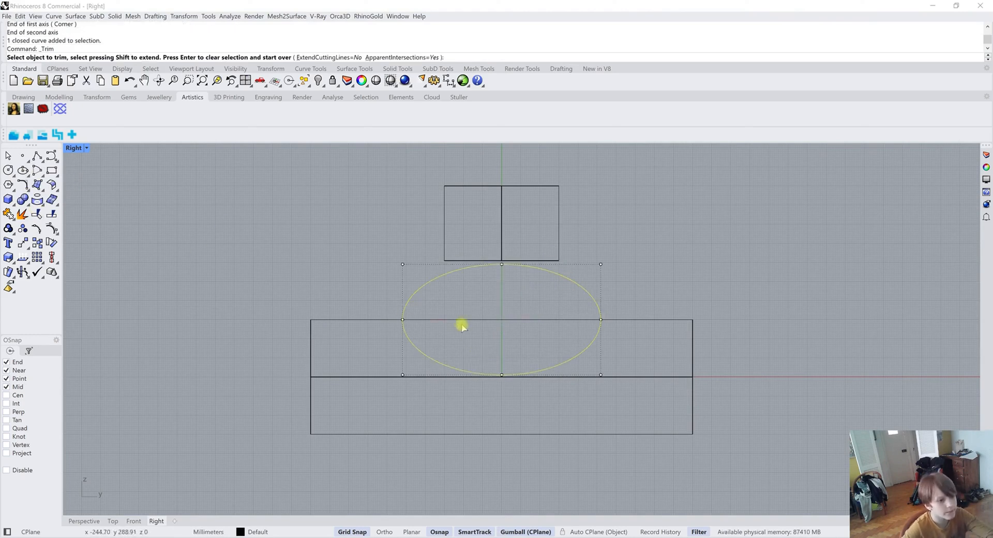
{"action": "left_click", "coordinate": [502, 319]}
{"action": "key", "text": "Return"}
{"action": "key", "text": "BackSpace"}
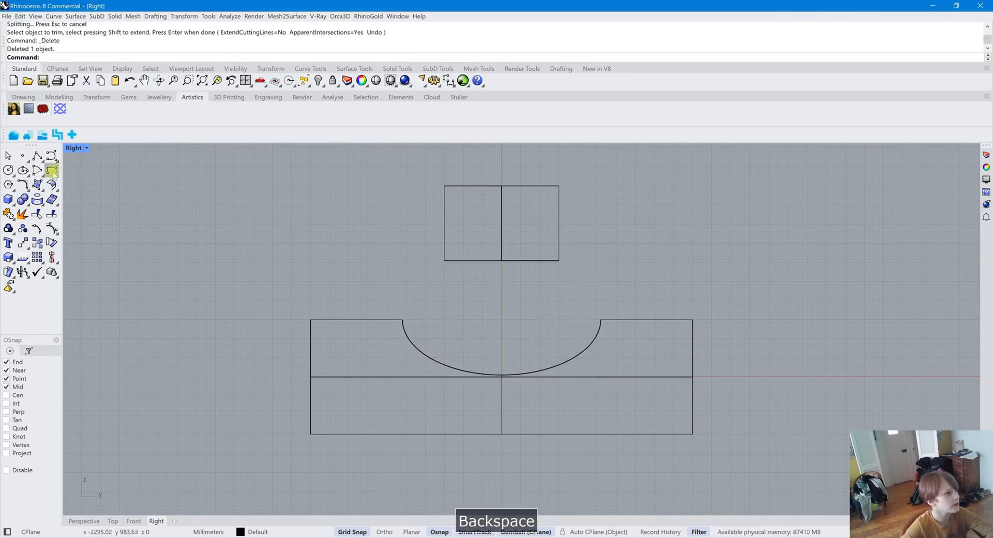
- Try to blend one half of the elliptical cutout's edge to the lower edge of the vertical cylinder
{"action": "left_click", "coordinate": [55, 187]}
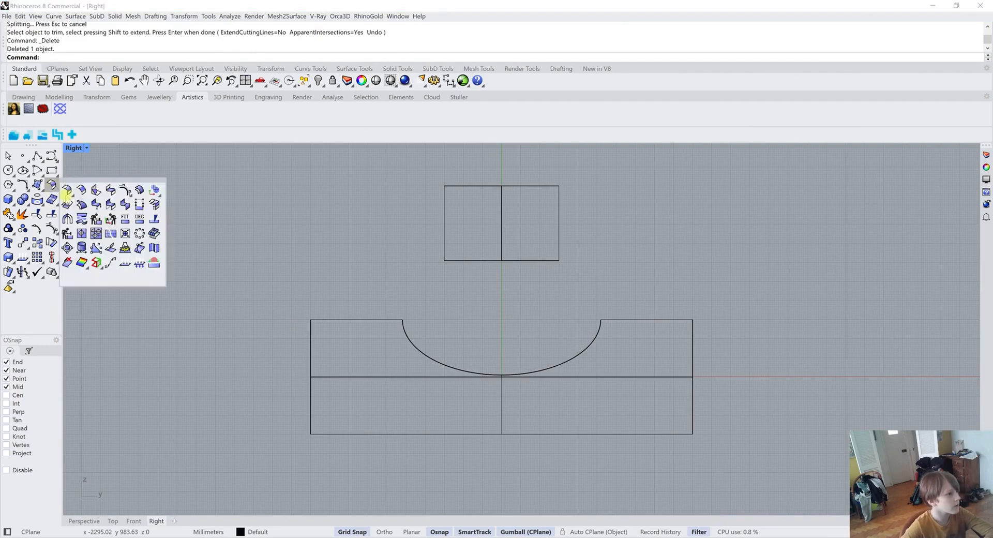
{"action": "left_click", "coordinate": [111, 192]}
{"action": "left_click", "coordinate": [604, 339]}
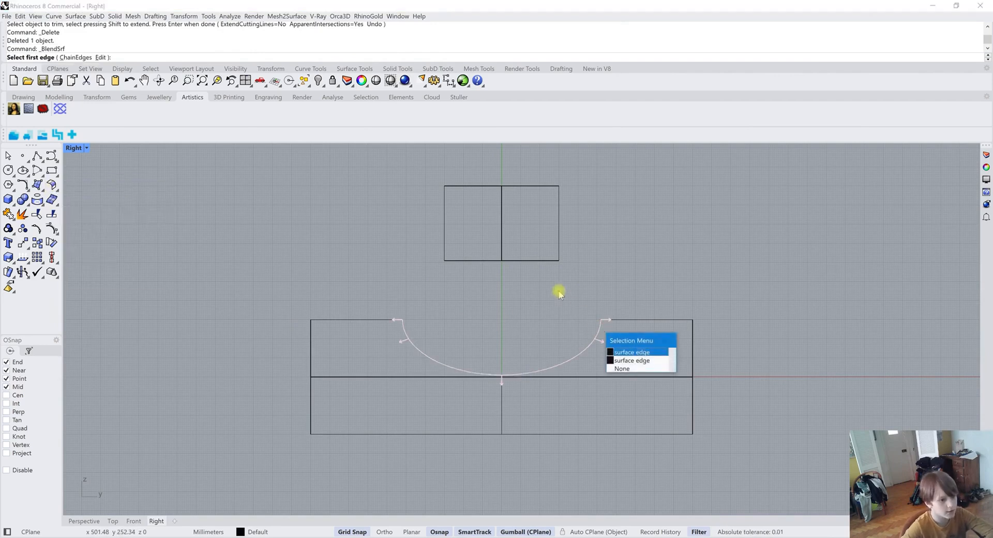
{"action": "left_click", "coordinate": [643, 352]}
{"action": "left_click", "coordinate": [538, 260]}
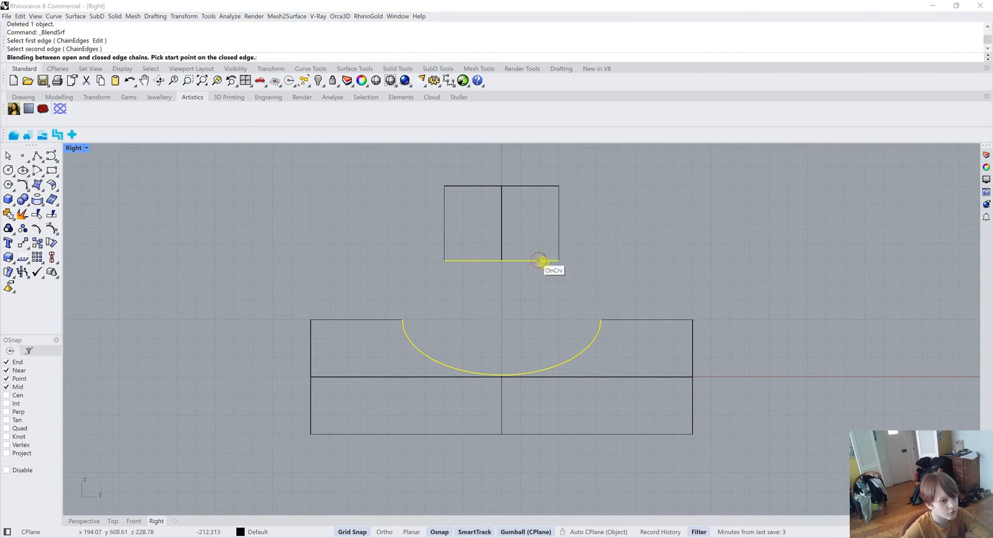
{"action": "left_click", "coordinate": [88, 520]}
{"action": "mouse_move", "coordinate": [548, 343]}
{"action": "right_mouse_down"}
{"action": "mouse_move", "coordinate": [506, 358]}
{"action": "mouse_move", "coordinate": [516, 366]}
{"action": "right_mouse_up"}
{"action": "left_click", "coordinate": [397, 295]}
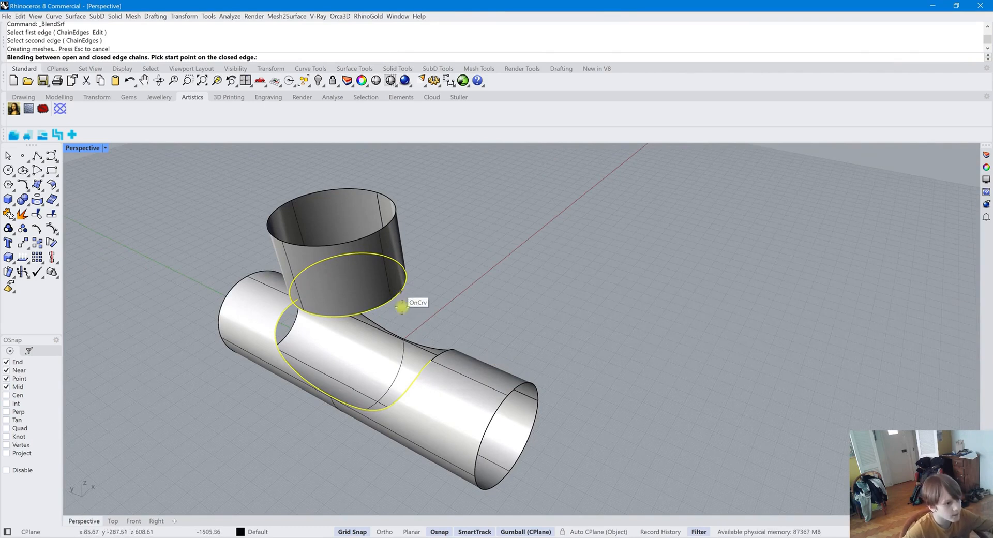
{"action": "key", "text": "Escape"}
{"action": "left_click", "coordinate": [487, 359]}
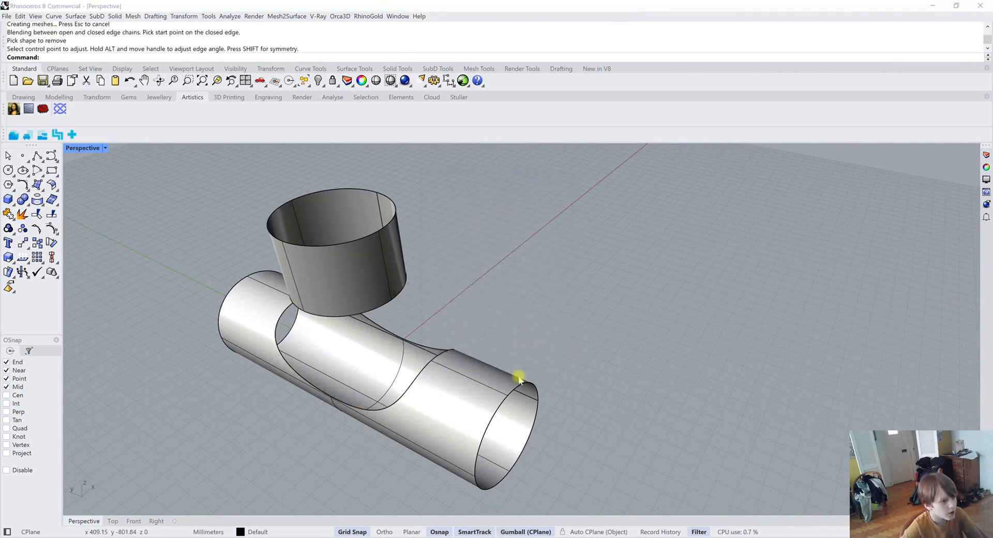
- Try a surface blend between the two half edges of the cutout in the horizontal cylinder
{"action": "left_click", "coordinate": [423, 384]}
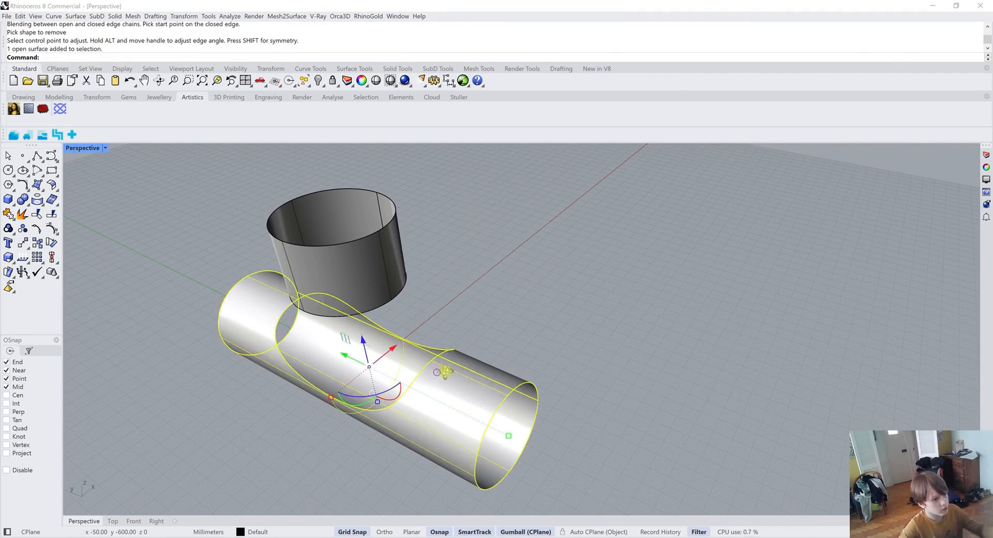
{"action": "right_click_drag", "start_coordinate": [437, 372], "coordinate": [479, 358]}
{"action": "left_click", "coordinate": [105, 182]}
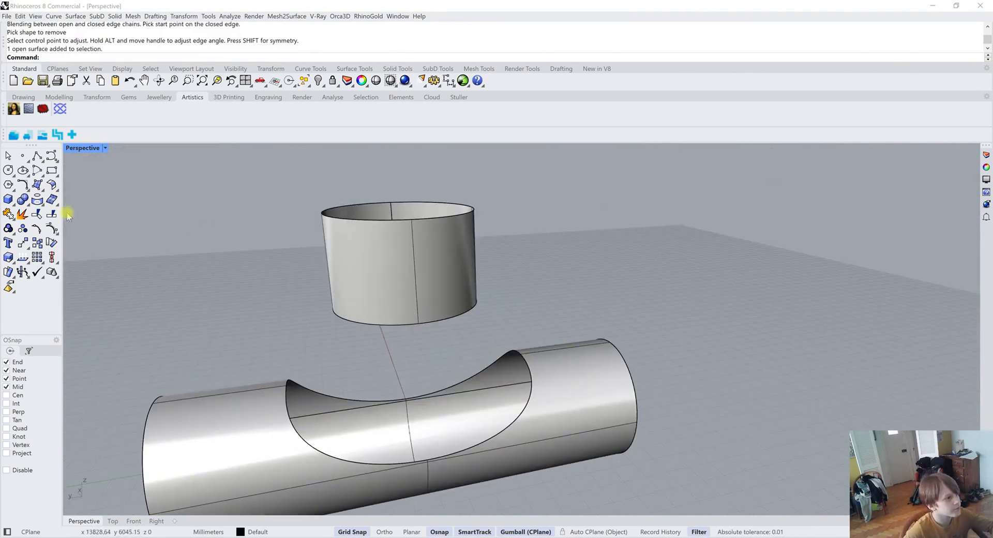
{"action": "left_click", "coordinate": [54, 189]}
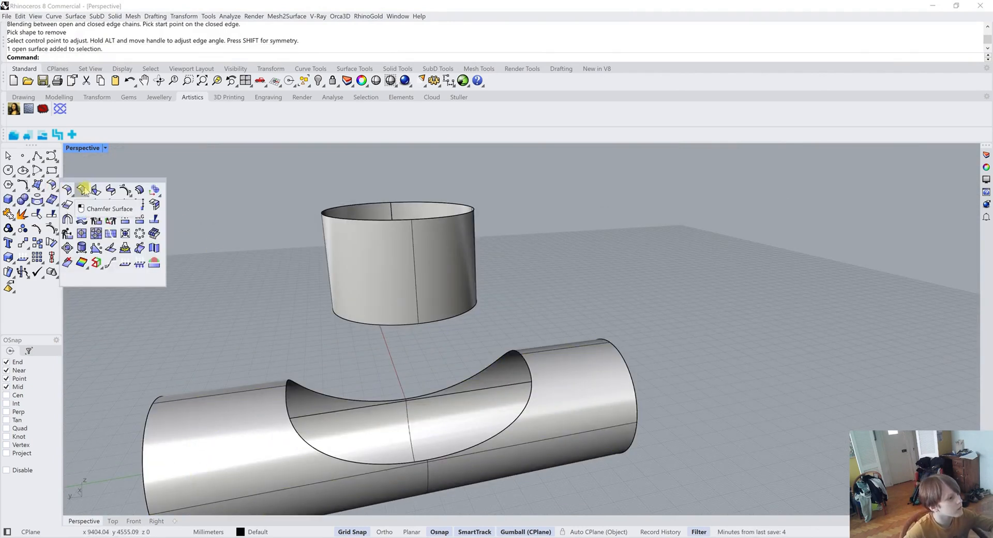
{"action": "left_click", "coordinate": [112, 188]}
{"action": "left_click", "coordinate": [285, 396]}
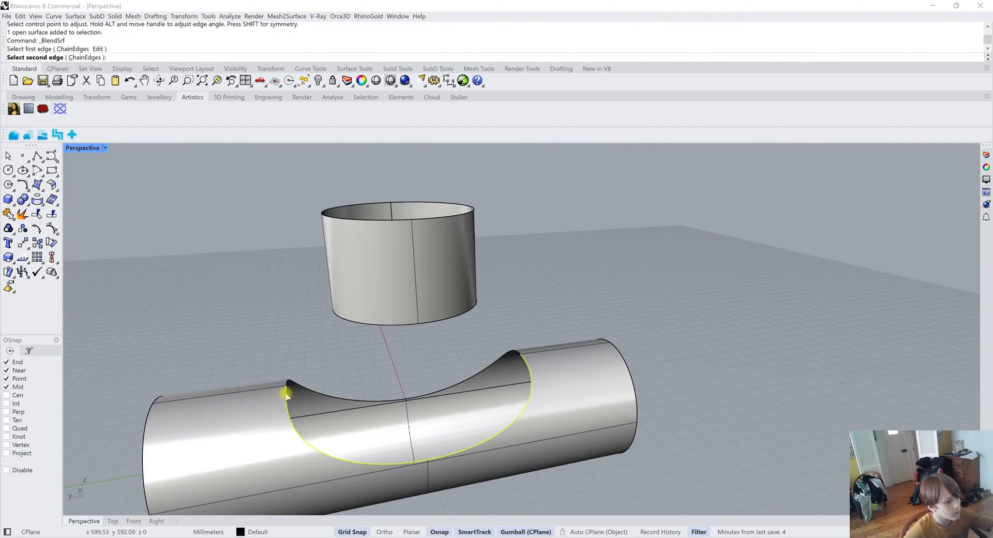
{"action": "left_click", "coordinate": [288, 386]}
{"action": "left_click", "coordinate": [501, 355]}
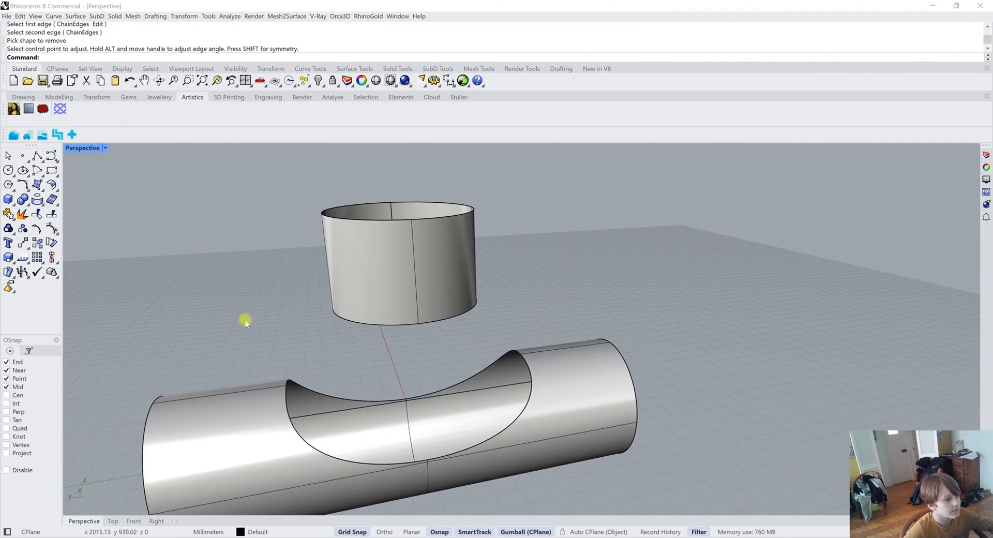
- Merge the two half edges of the horizontal cylinder's cutout into a single closed edge
{"action": "left_click", "coordinate": [76, 16]}
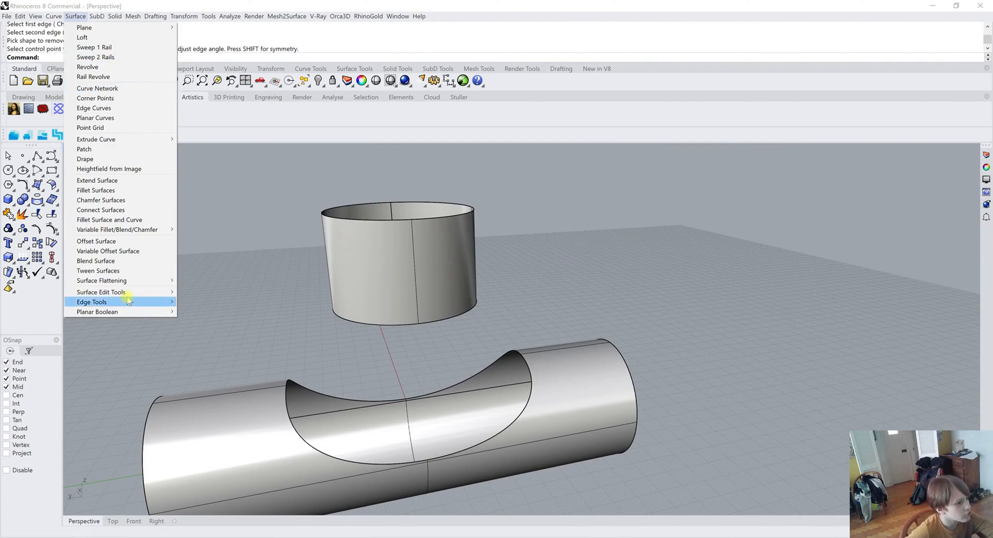
{"action": "mouse_move", "coordinate": [155, 302]}
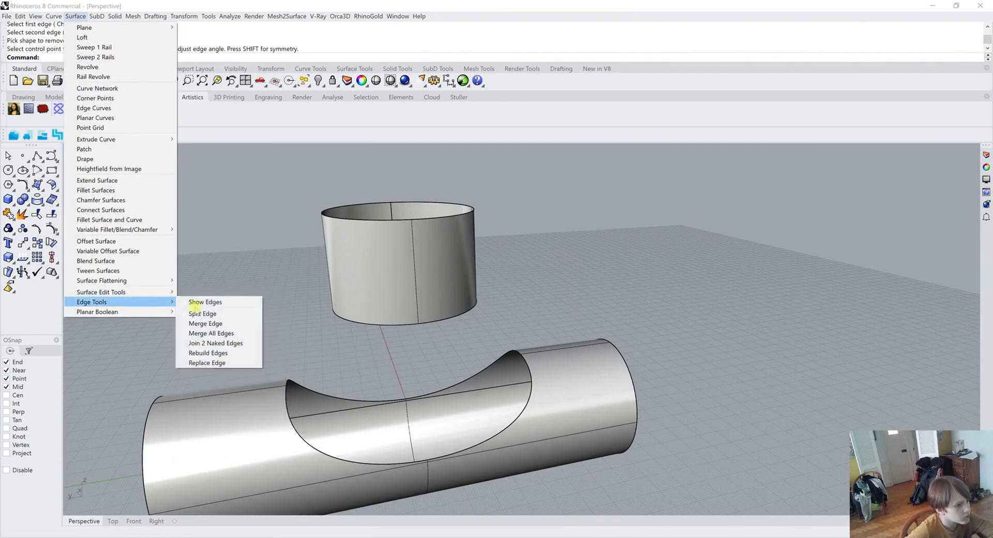
{"action": "left_click", "coordinate": [233, 323]}
{"action": "left_click", "coordinate": [286, 395]}
{"action": "left_click", "coordinate": [291, 406]}
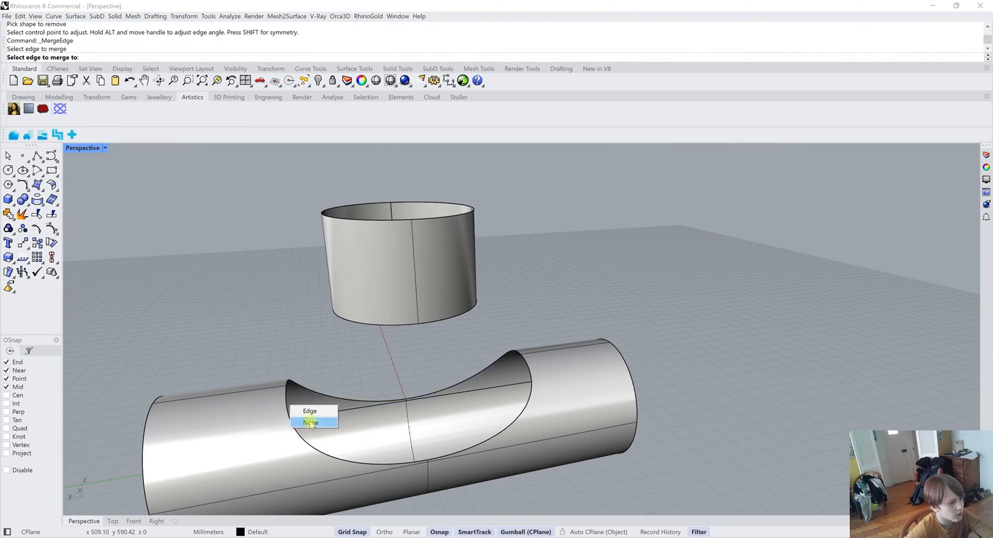
{"action": "left_click", "coordinate": [311, 410]}
{"action": "left_click", "coordinate": [286, 395]}
{"action": "left_click", "coordinate": [261, 353]}
{"action": "left_click", "coordinate": [271, 398]}
{"action": "left_click", "coordinate": [231, 346]}
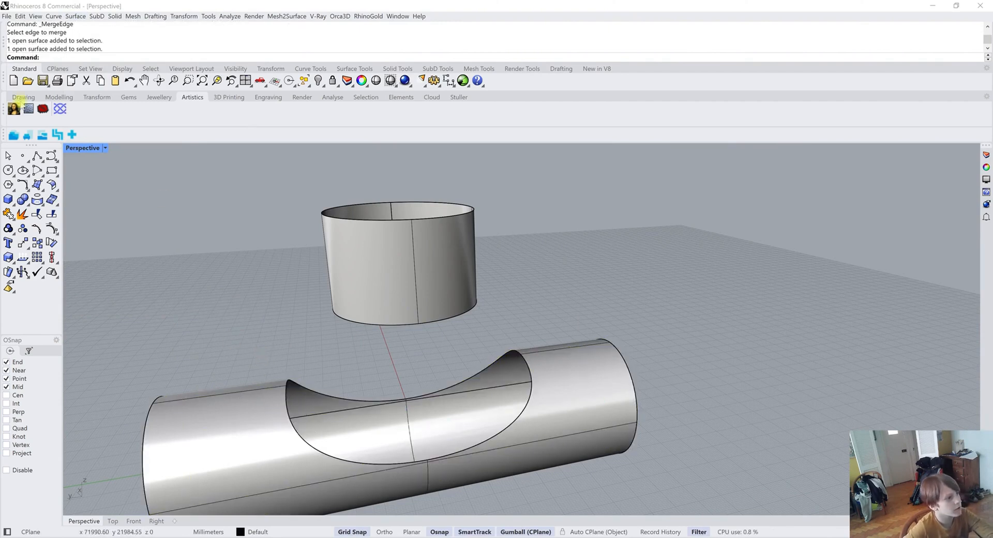
- Start a surface blend between the merged cutout edge and the vertical cylinder's lower edge, accepting the seam points
{"action": "left_click", "coordinate": [55, 190]}
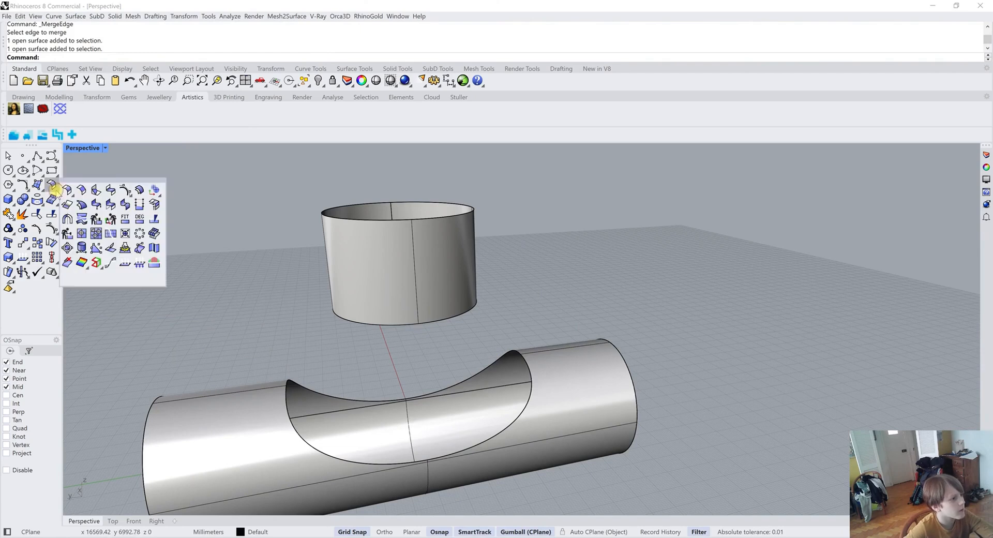
{"action": "left_click", "coordinate": [112, 190]}
{"action": "left_click", "coordinate": [288, 396]}
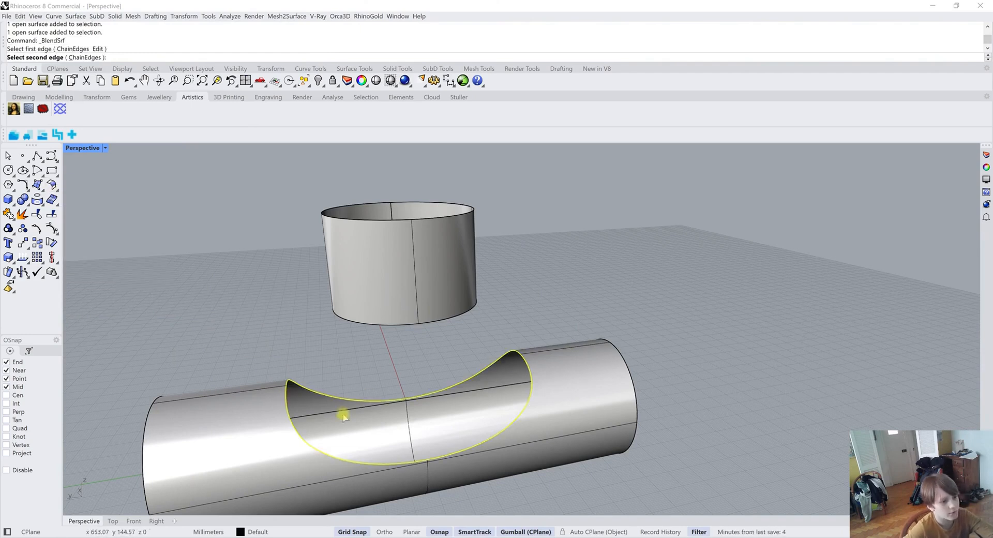
{"action": "left_click", "coordinate": [465, 314]}
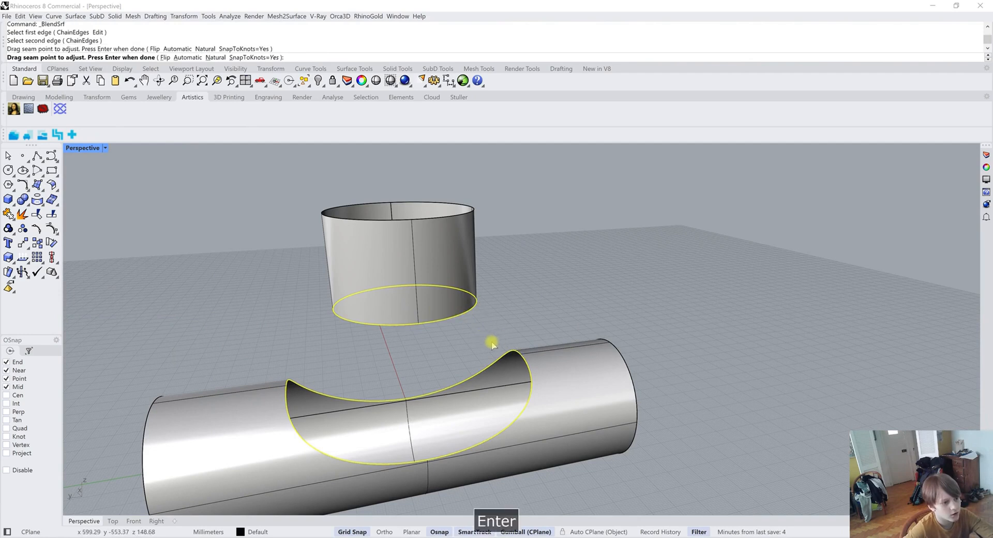
{"action": "key", "text": "Return"}
- Move both ends of the blend's shape curve to the midpoints on the side of the vertical cylinder and of the cutout edge
{"action": "right_click_drag", "start_coordinate": [473, 382], "coordinate": [404, 393]}
{"action": "mouse_move", "coordinate": [383, 310]}
{"action": "right_mouse_down"}
{"action": "mouse_move", "coordinate": [313, 317]}
{"action": "mouse_move", "coordinate": [401, 313]}
{"action": "right_mouse_up"}
{"action": "left_click_drag", "start_coordinate": [406, 299], "coordinate": [315, 321]}
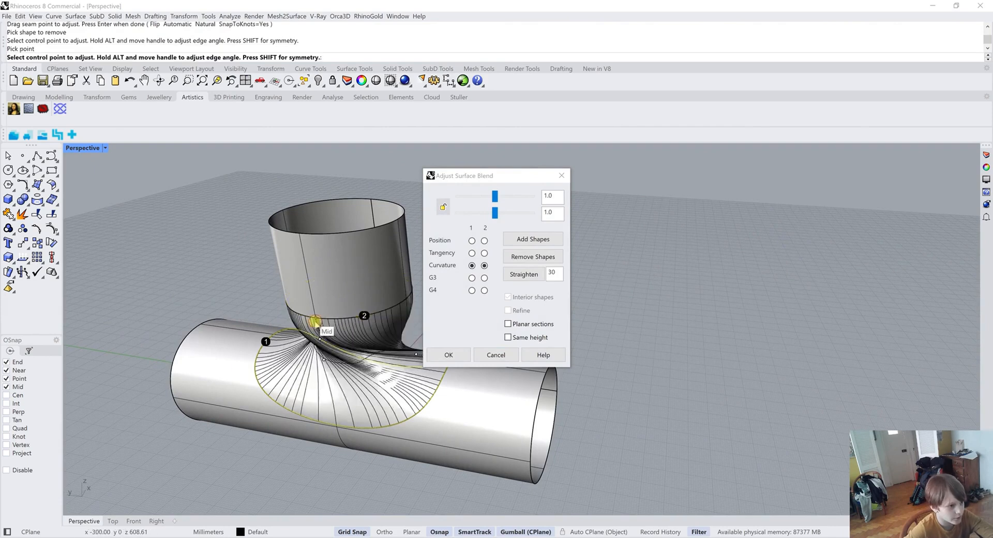
{"action": "scroll", "coordinate": [239, 370], "scroll_direction": "down", "scroll_amount": 2}
{"action": "left_click_drag", "start_coordinate": [406, 361], "coordinate": [317, 411]}
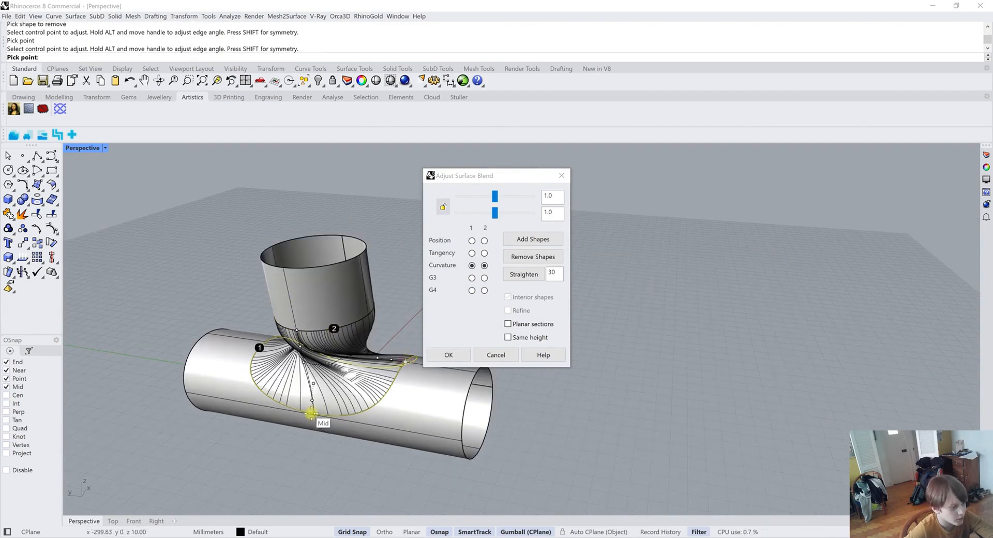
{"action": "left_click", "coordinate": [312, 413]}
- Set the blend's continuity to Tangency at both edges and create the blend surface
{"action": "right_click_drag", "start_coordinate": [335, 405], "coordinate": [397, 303]}
{"action": "scroll", "coordinate": [402, 300], "scroll_direction": "up", "scroll_amount": 5}
{"action": "left_click", "coordinate": [484, 253]}
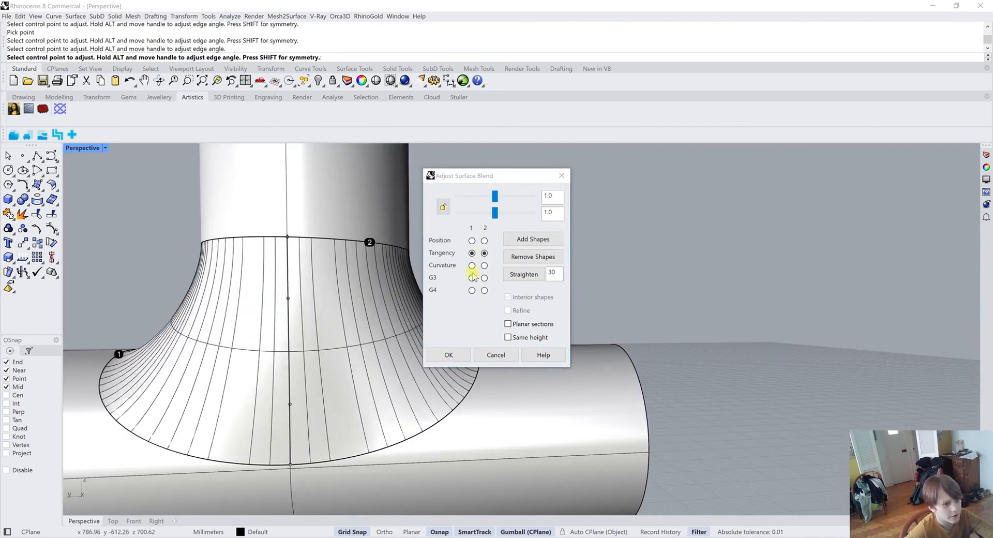
{"action": "left_click", "coordinate": [471, 278]}
{"action": "left_click", "coordinate": [472, 290]}
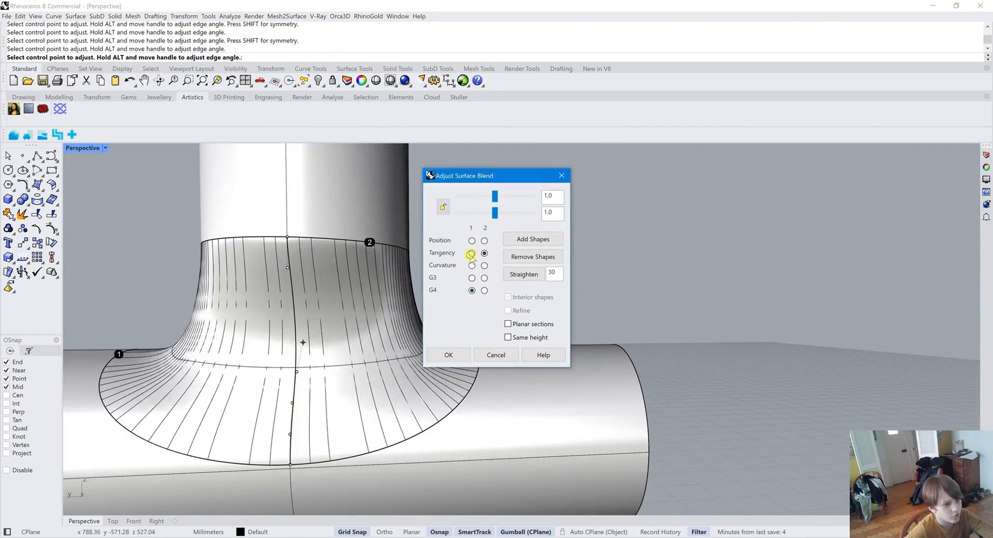
{"action": "left_click", "coordinate": [470, 253]}
{"action": "right_click_drag", "start_coordinate": [284, 317], "coordinate": [309, 325]}
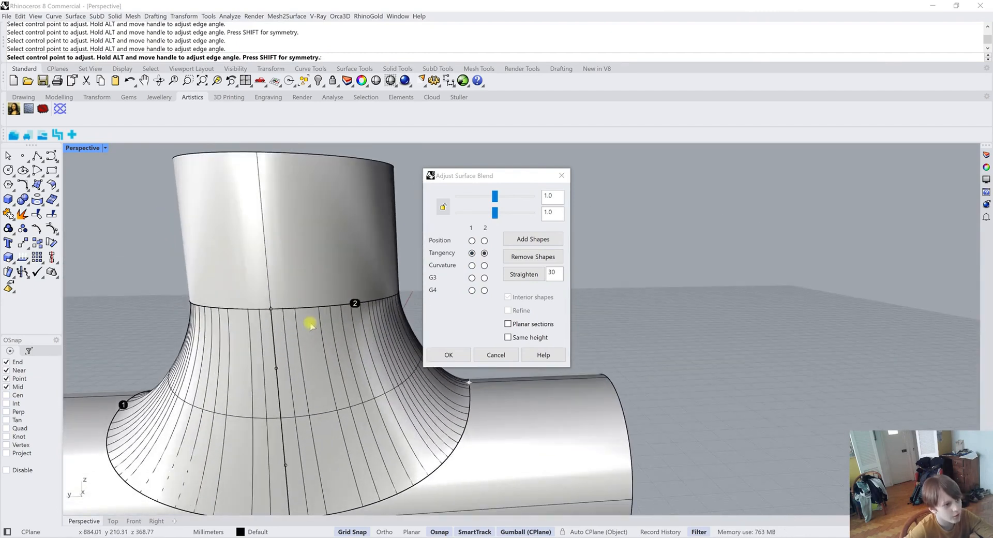
{"action": "key", "text": "Return"}
- Preview the whole pipe junction shaded without wires, examine its blended transition, and leave the preview
{"action": "left_click", "coordinate": [376, 81]}
{"action": "scroll", "coordinate": [479, 303], "scroll_direction": "down", "scroll_amount": 5}
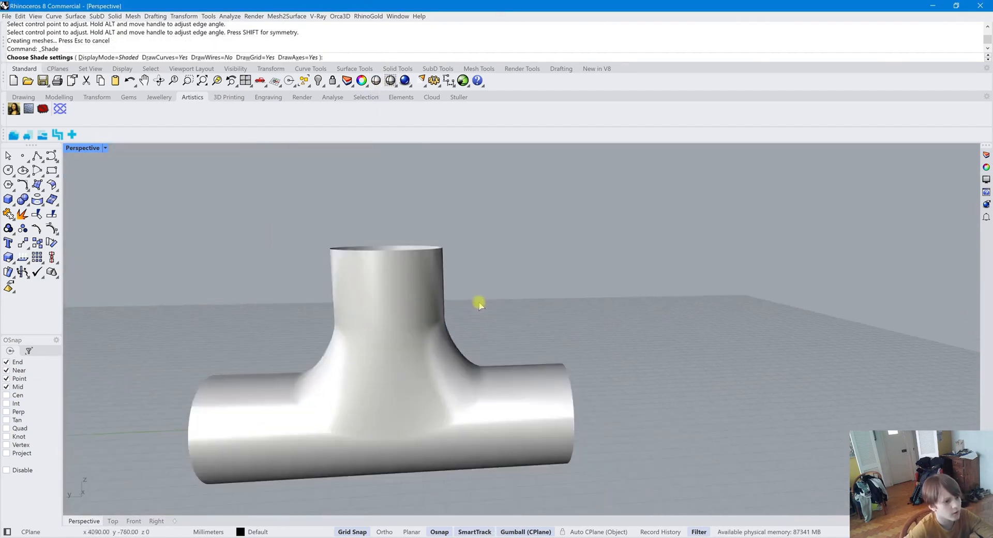
{"action": "scroll", "coordinate": [479, 305], "scroll_direction": "down", "scroll_amount": 3}
{"action": "right_click_drag", "start_coordinate": [455, 333], "coordinate": [545, 278]}
{"action": "key", "text": "Return"}
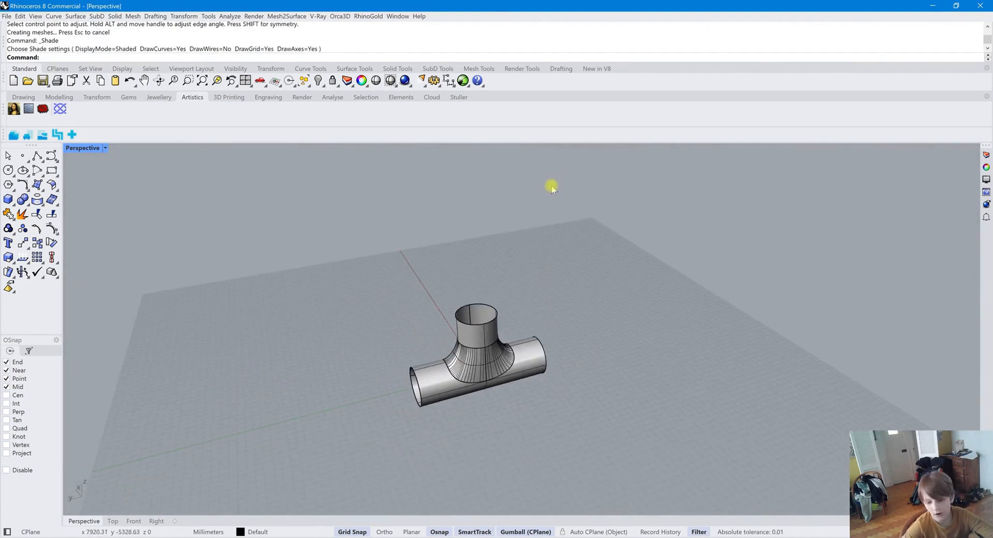